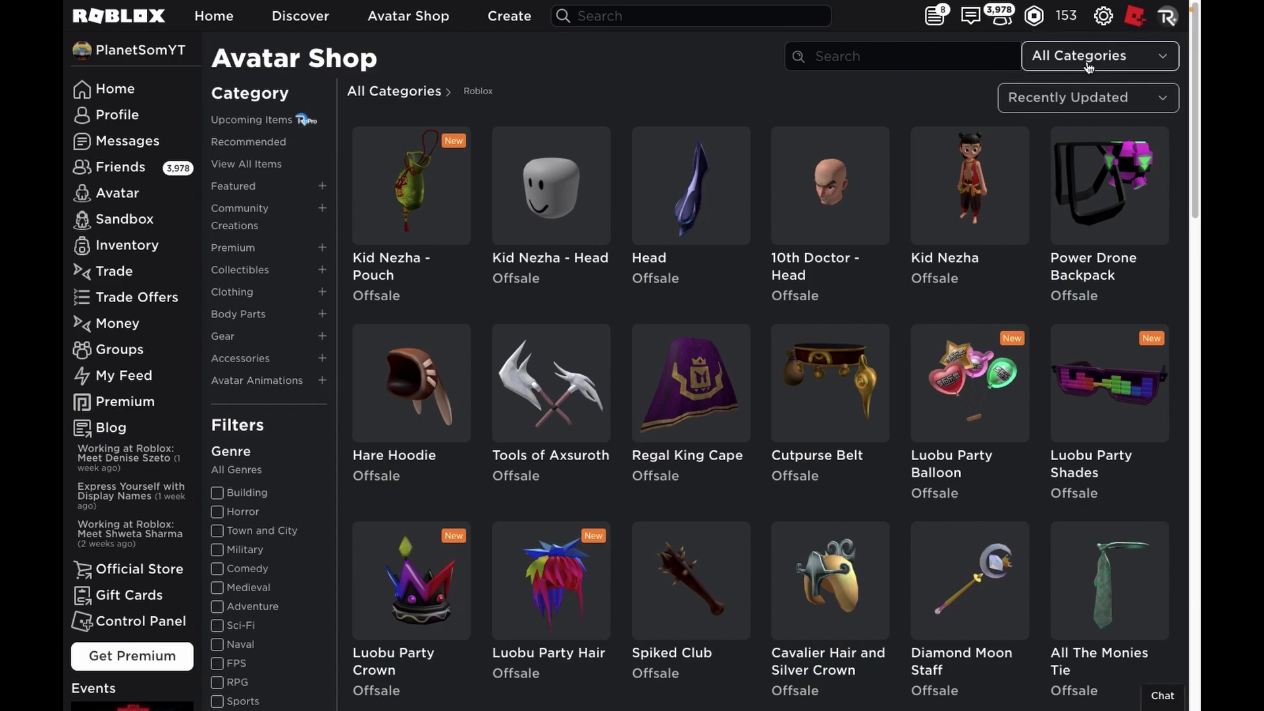
{"action": "scroll", "coordinate": [623, 353], "scroll_direction": "down", "scroll_amount": 3}
{"action": "scroll", "coordinate": [623, 352], "scroll_direction": "down", "scroll_amount": 3}
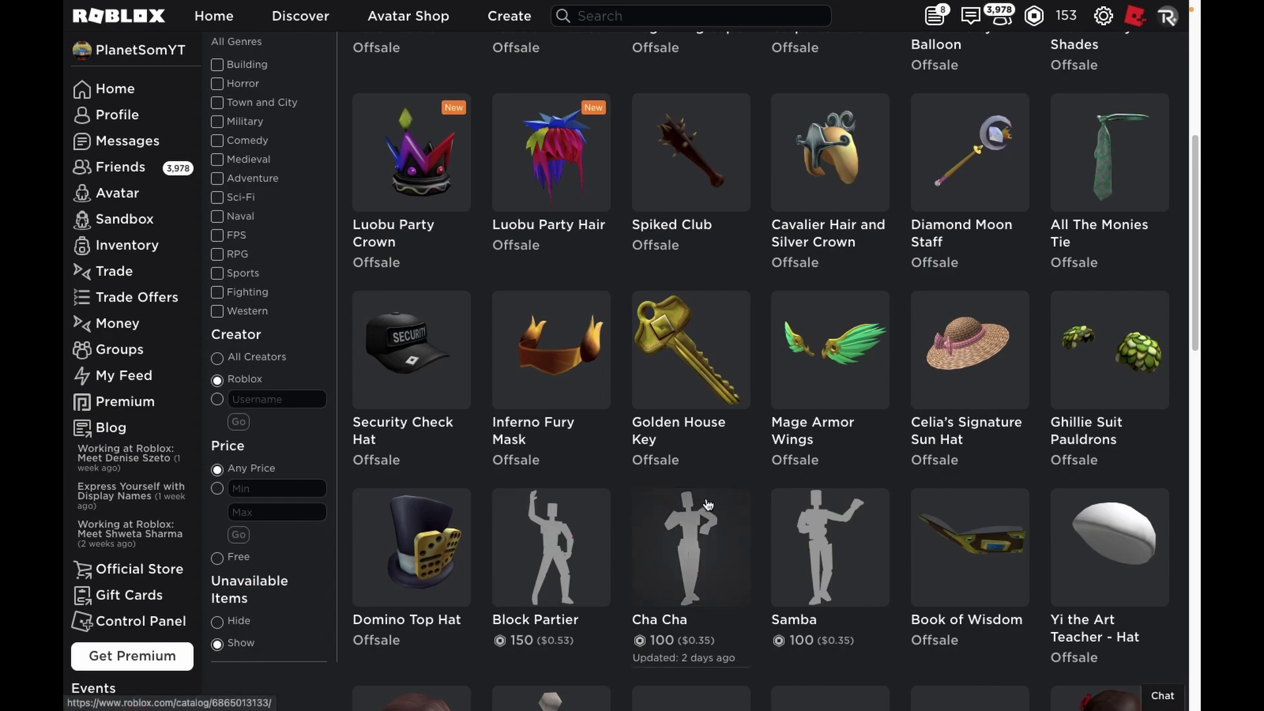
{"action": "scroll", "coordinate": [707, 505], "scroll_direction": "down", "scroll_amount": 10}
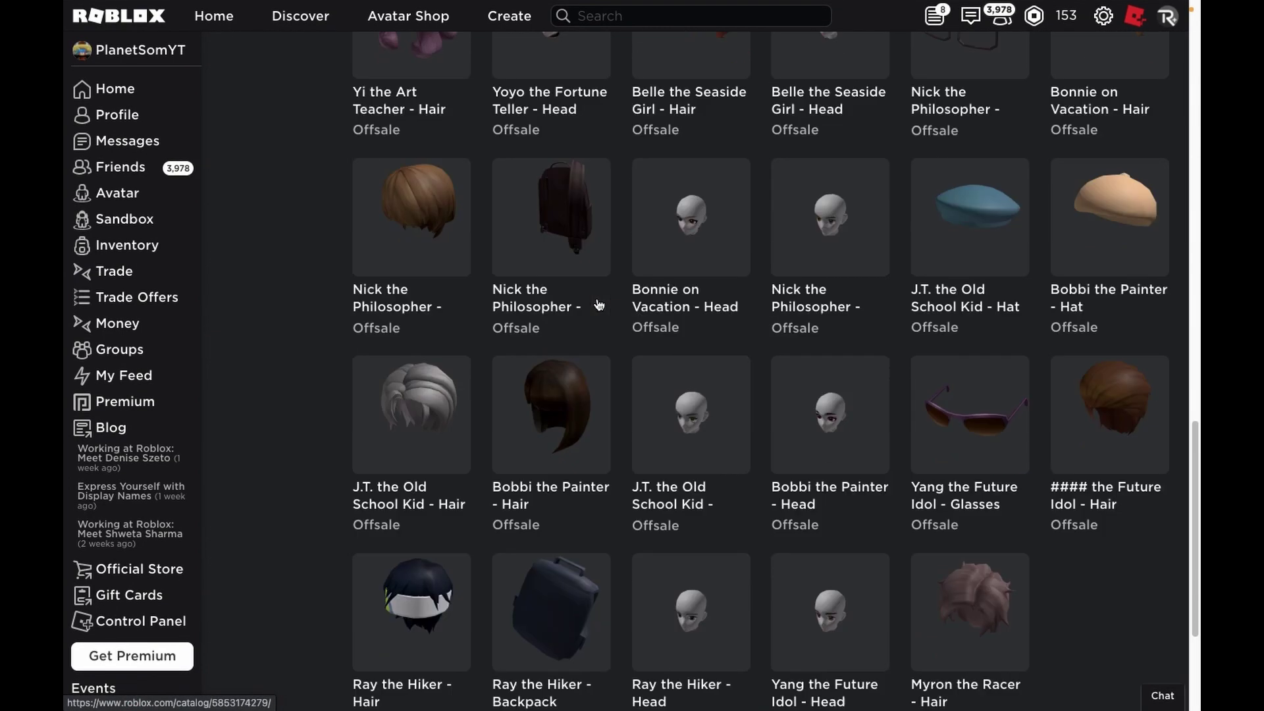
{"action": "scroll", "coordinate": [826, 550], "scroll_direction": "down", "scroll_amount": 5}
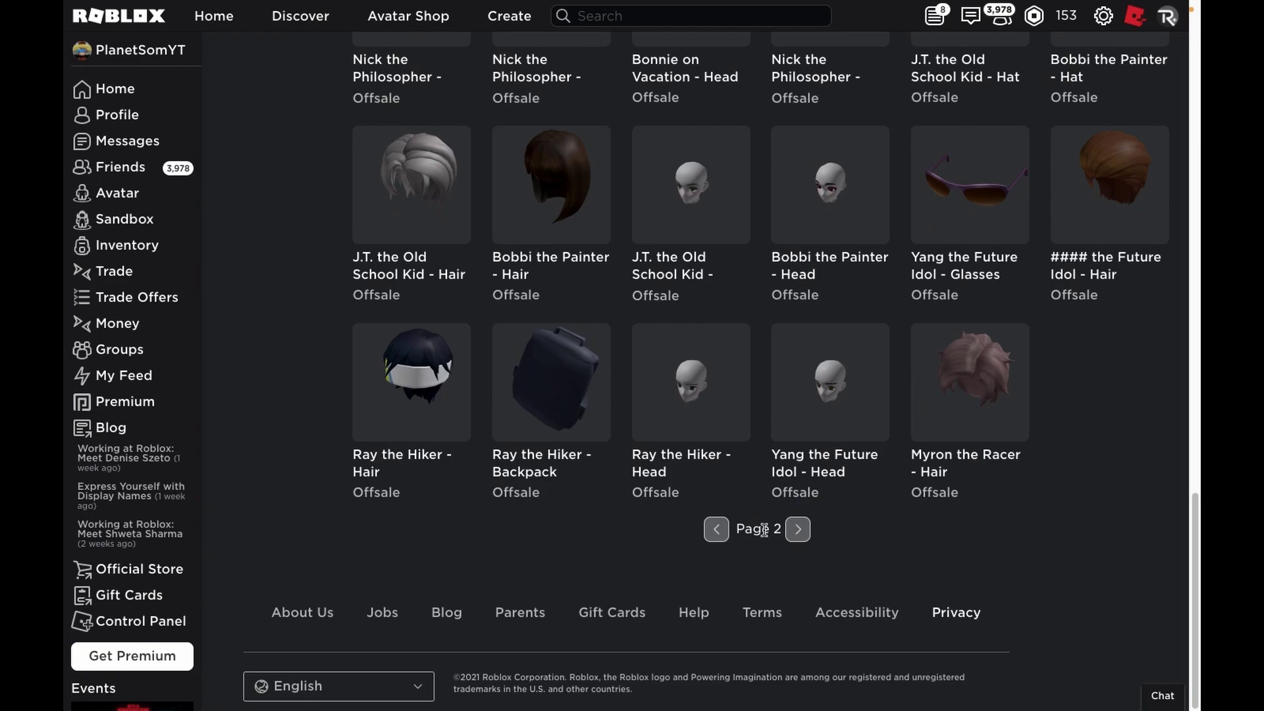
Go back to the first results page, then rotate the Kid Nezha preview and toggle its body options
{"action": "left_click", "coordinate": [799, 529]}
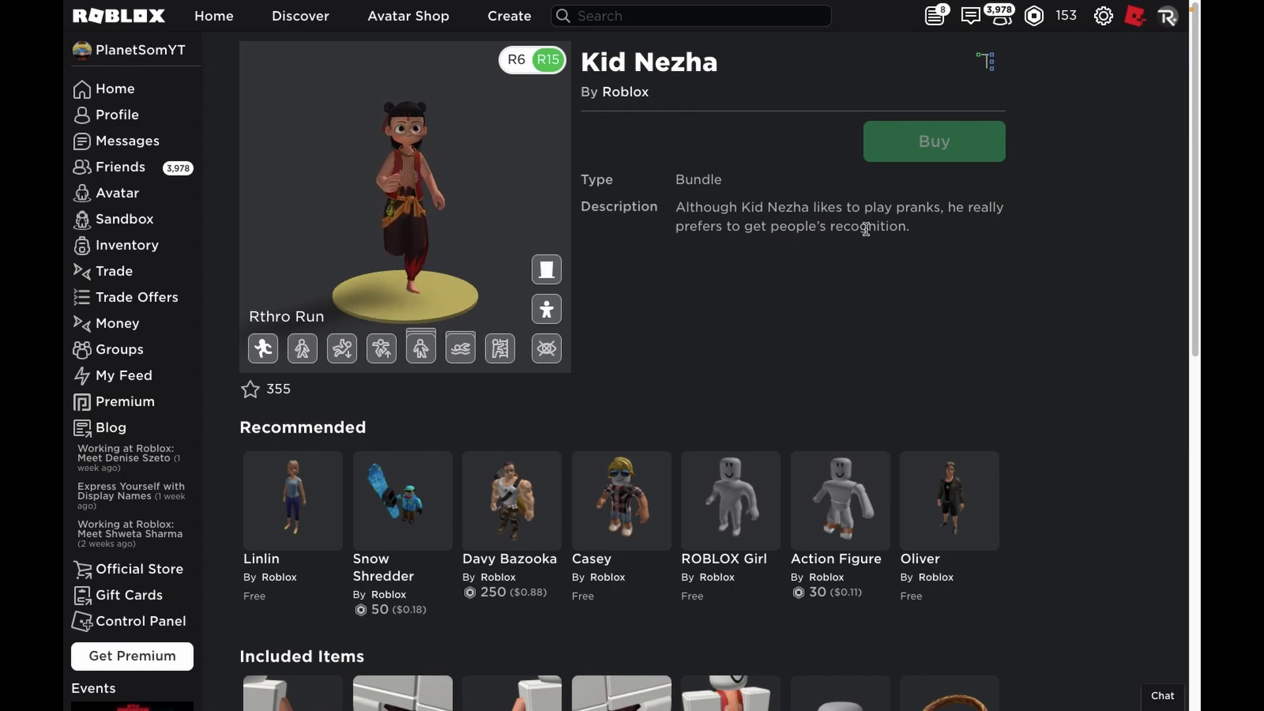
{"action": "mouse_move", "coordinate": [431, 187]}
{"action": "left_mouse_down"}
{"action": "mouse_move", "coordinate": [336, 203]}
{"action": "mouse_move", "coordinate": [405, 235]}
{"action": "left_mouse_up"}
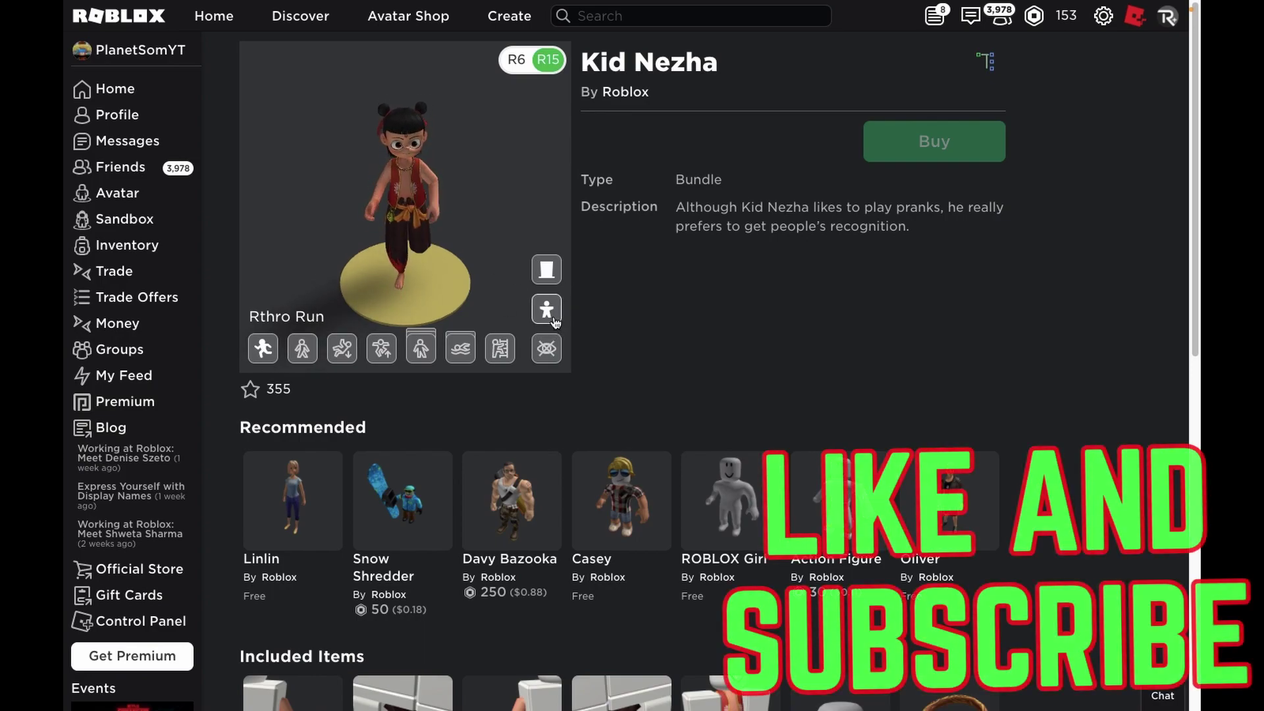
{"action": "left_click", "coordinate": [547, 310]}
{"action": "left_click", "coordinate": [825, 286]}
{"action": "scroll", "coordinate": [821, 282], "scroll_direction": "down", "scroll_amount": 5}
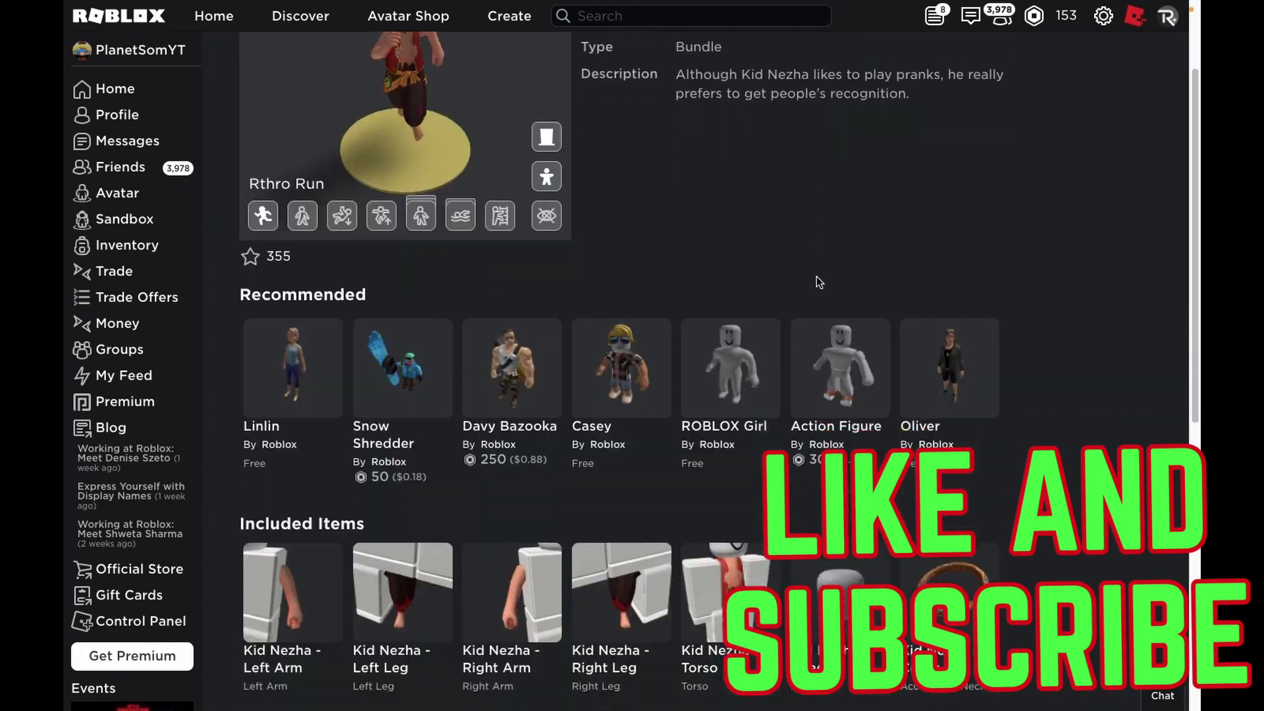
{"action": "scroll", "coordinate": [817, 276], "scroll_direction": "down", "scroll_amount": 3}
{"action": "scroll", "coordinate": [794, 280], "scroll_direction": "down", "scroll_amount": 3}
{"action": "scroll", "coordinate": [795, 280], "scroll_direction": "down", "scroll_amount": 2}
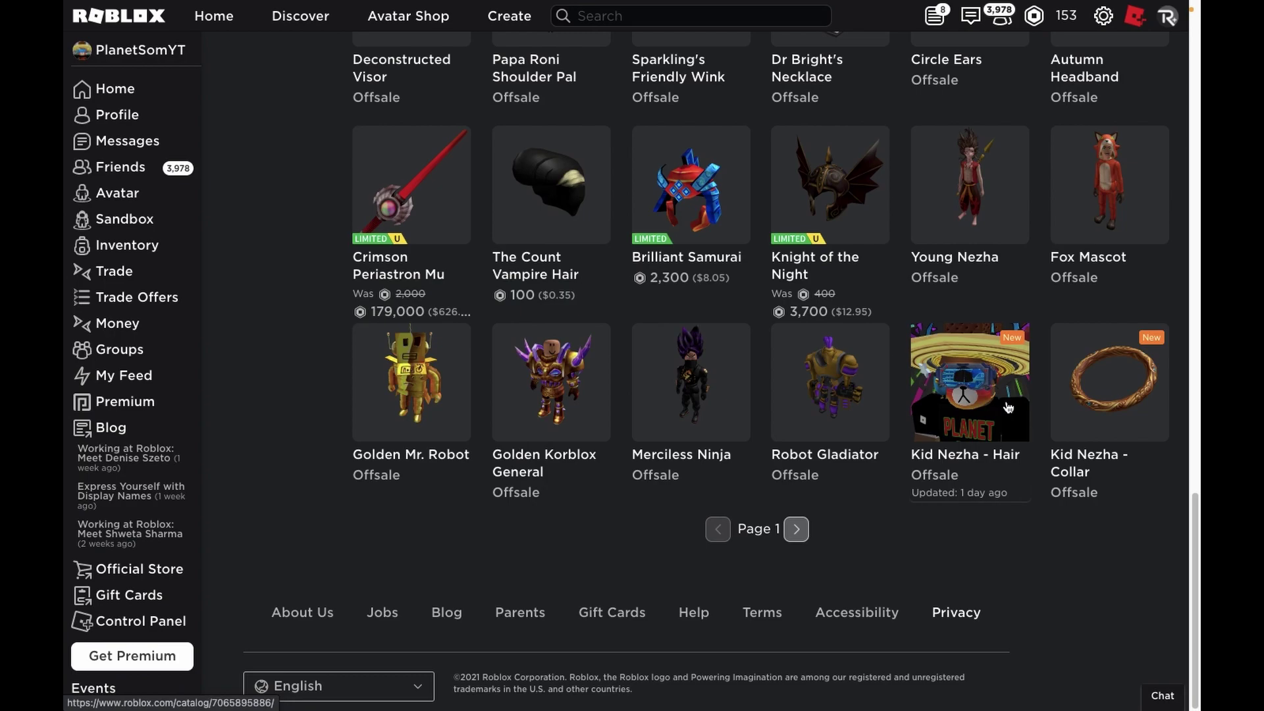
{"action": "scroll", "coordinate": [1092, 406], "scroll_direction": "up", "scroll_amount": 3}
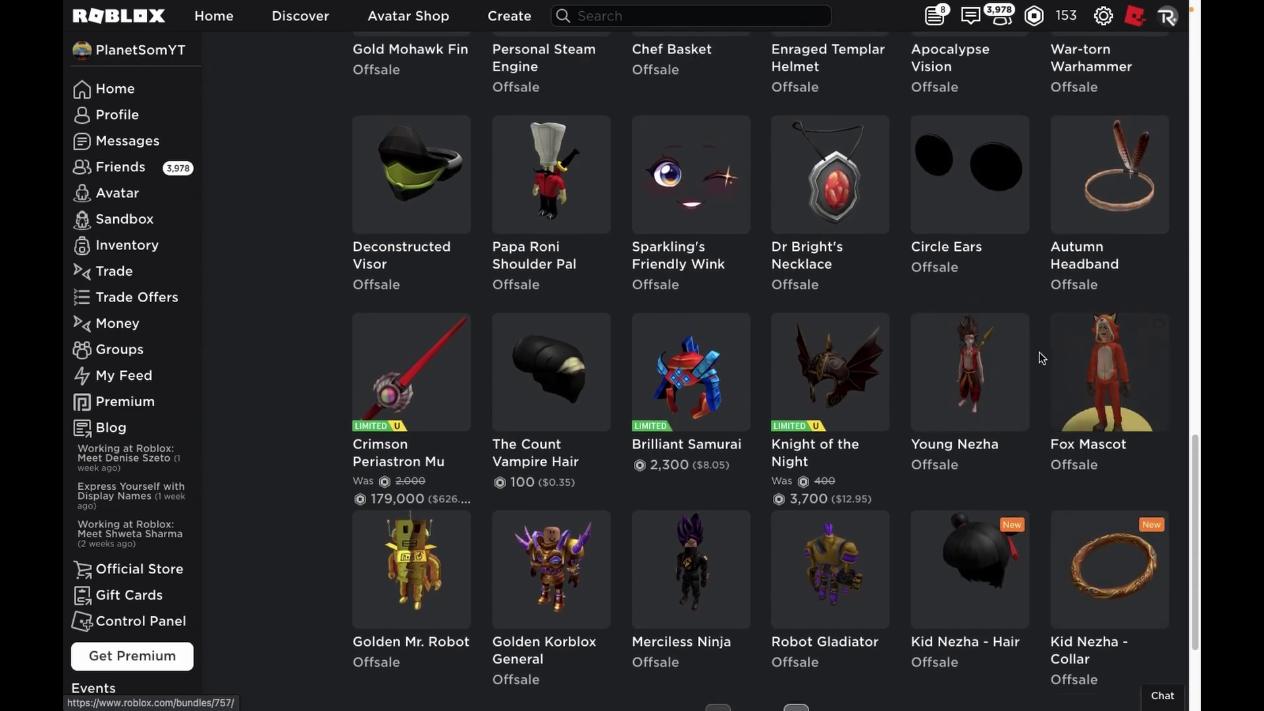
Open the Young Nezha bundle page, whose preview plays the Rthro Run animation
{"action": "mouse_move", "coordinate": [1109, 372]}
{"action": "left_click", "coordinate": [1096, 382]}
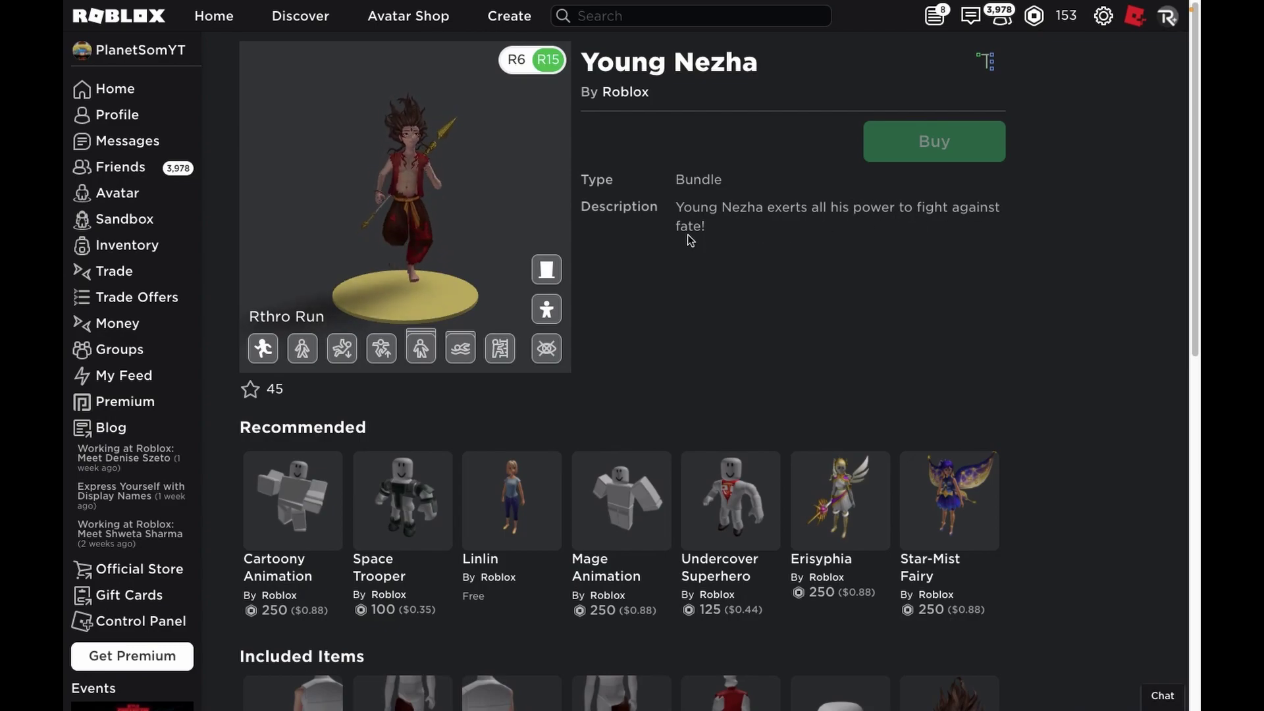
View the Young Nezha model from a higher angle, then return to the shop grid
{"action": "left_click_drag", "start_coordinate": [462, 214], "coordinate": [384, 181]}
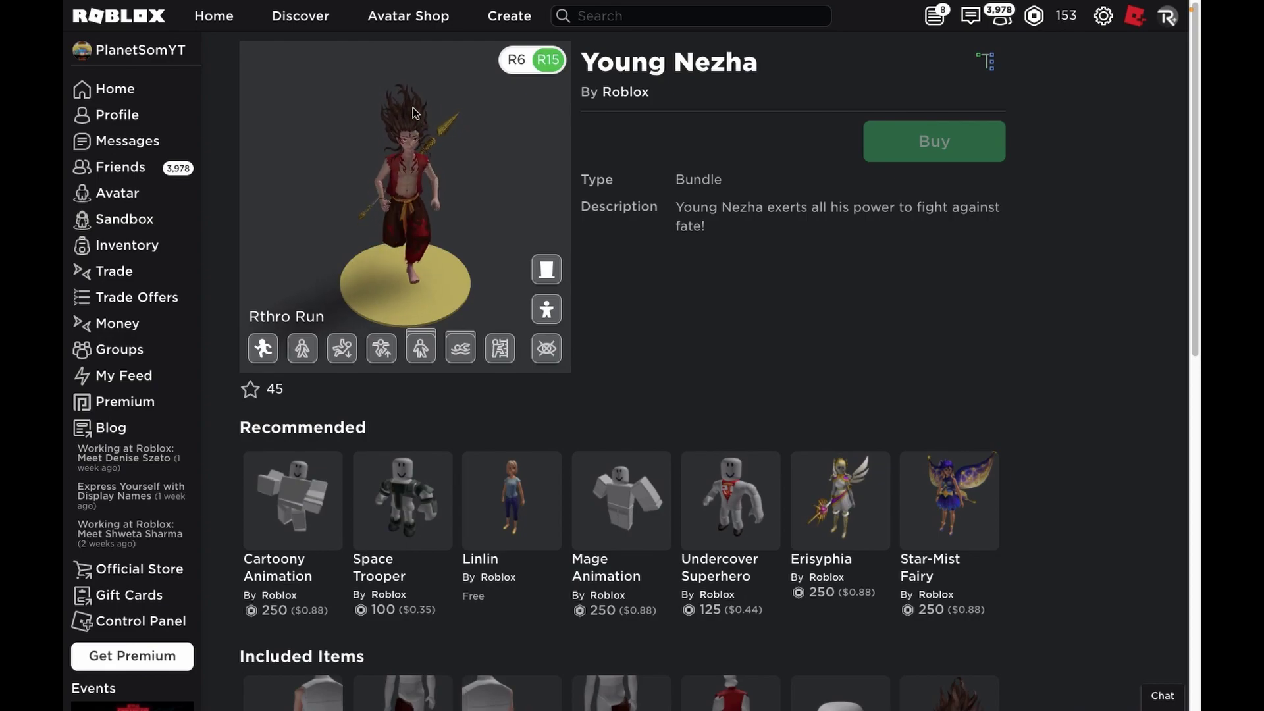
{"action": "scroll", "coordinate": [418, 99], "scroll_direction": "up", "scroll_amount": 5}
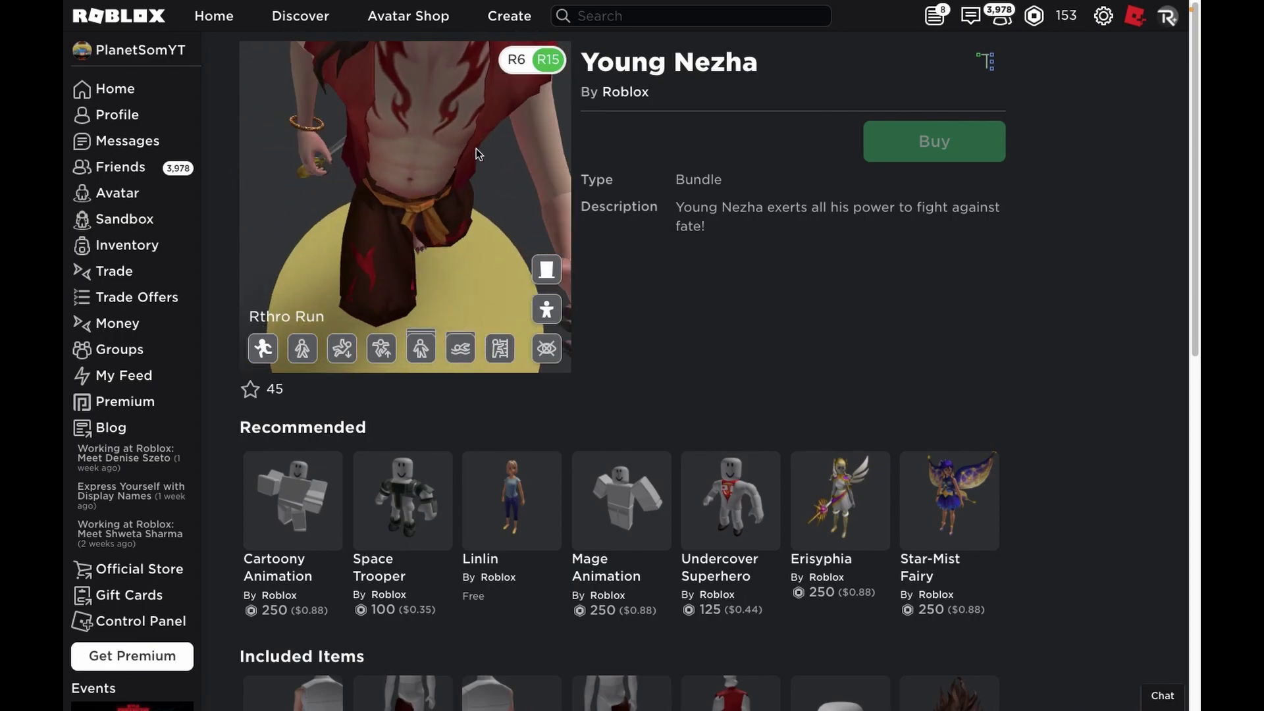
{"action": "scroll", "coordinate": [480, 141], "scroll_direction": "down", "scroll_amount": 5}
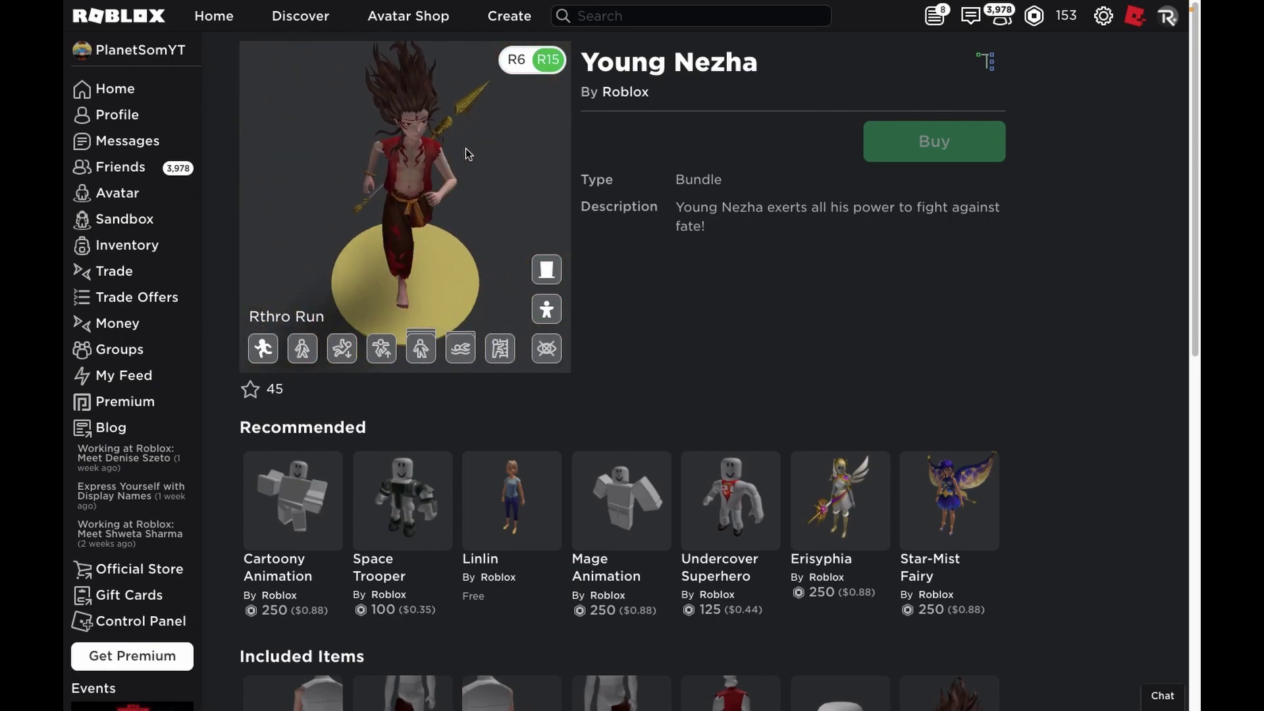
{"action": "left_click_drag", "start_coordinate": [466, 148], "coordinate": [376, 148]}
{"action": "scroll", "coordinate": [780, 283], "scroll_direction": "down", "scroll_amount": 2}
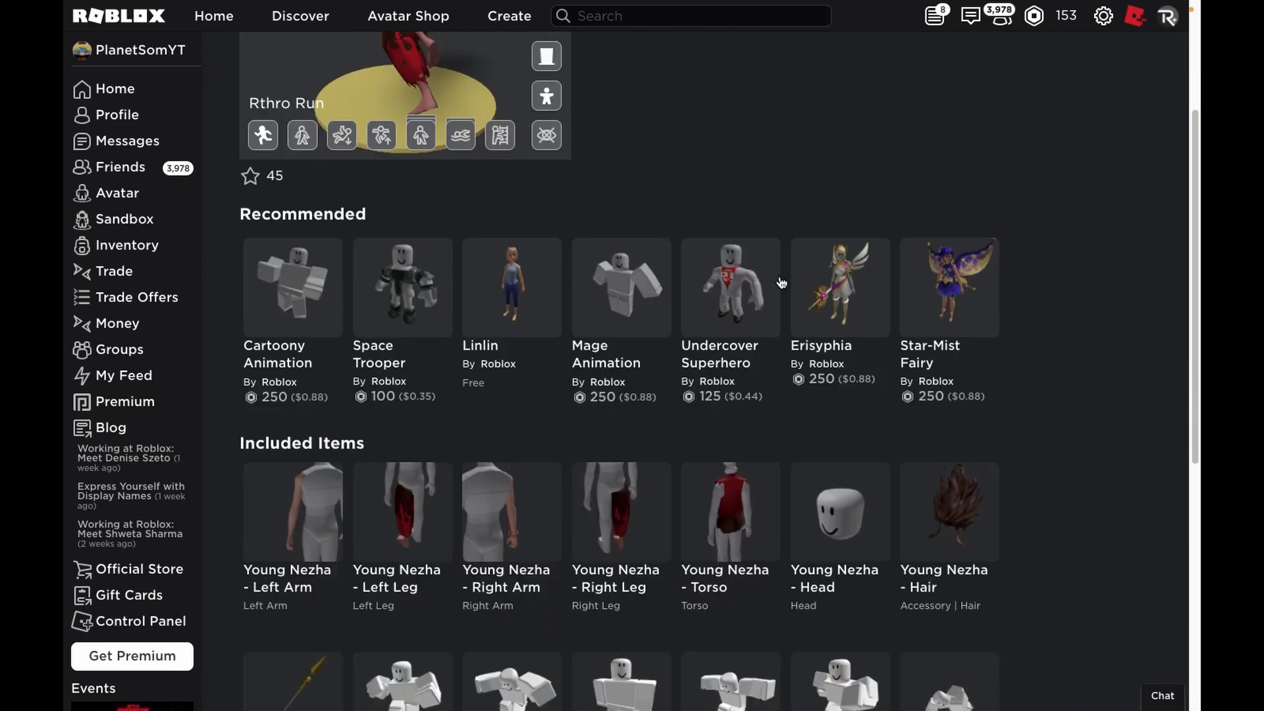
{"action": "scroll", "coordinate": [781, 284], "scroll_direction": "down", "scroll_amount": 3}
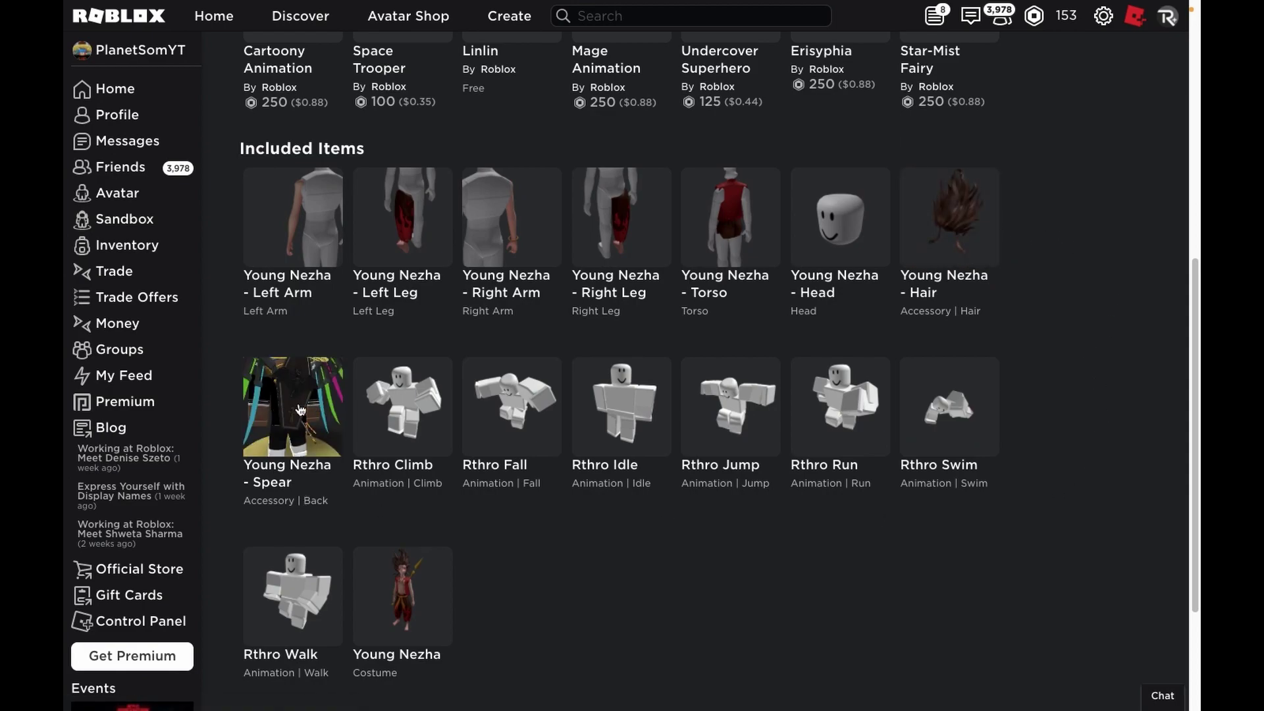
{"action": "mouse_move", "coordinate": [293, 405]}
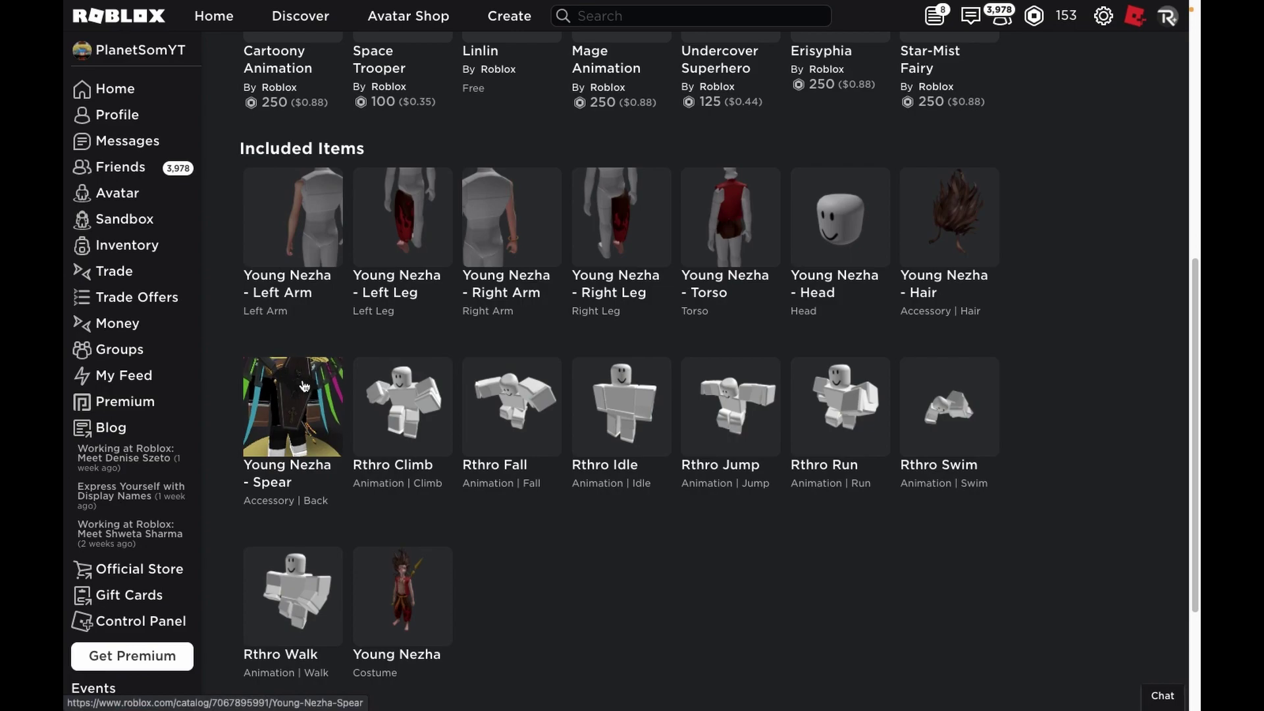
{"action": "key", "text": "alt+Left"}
{"action": "scroll", "coordinate": [912, 413], "scroll_direction": "up", "scroll_amount": 2}
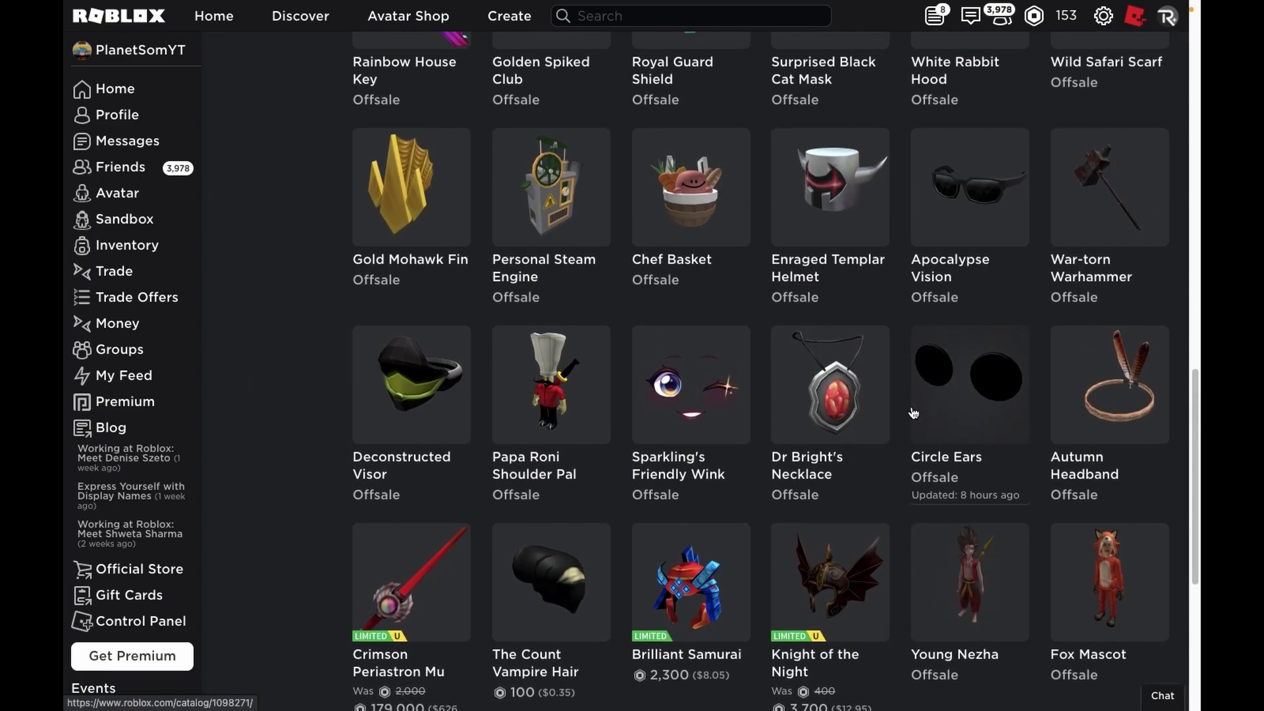
{"action": "scroll", "coordinate": [913, 413], "scroll_direction": "up", "scroll_amount": 2}
{"action": "scroll", "coordinate": [913, 413], "scroll_direction": "up", "scroll_amount": 2}
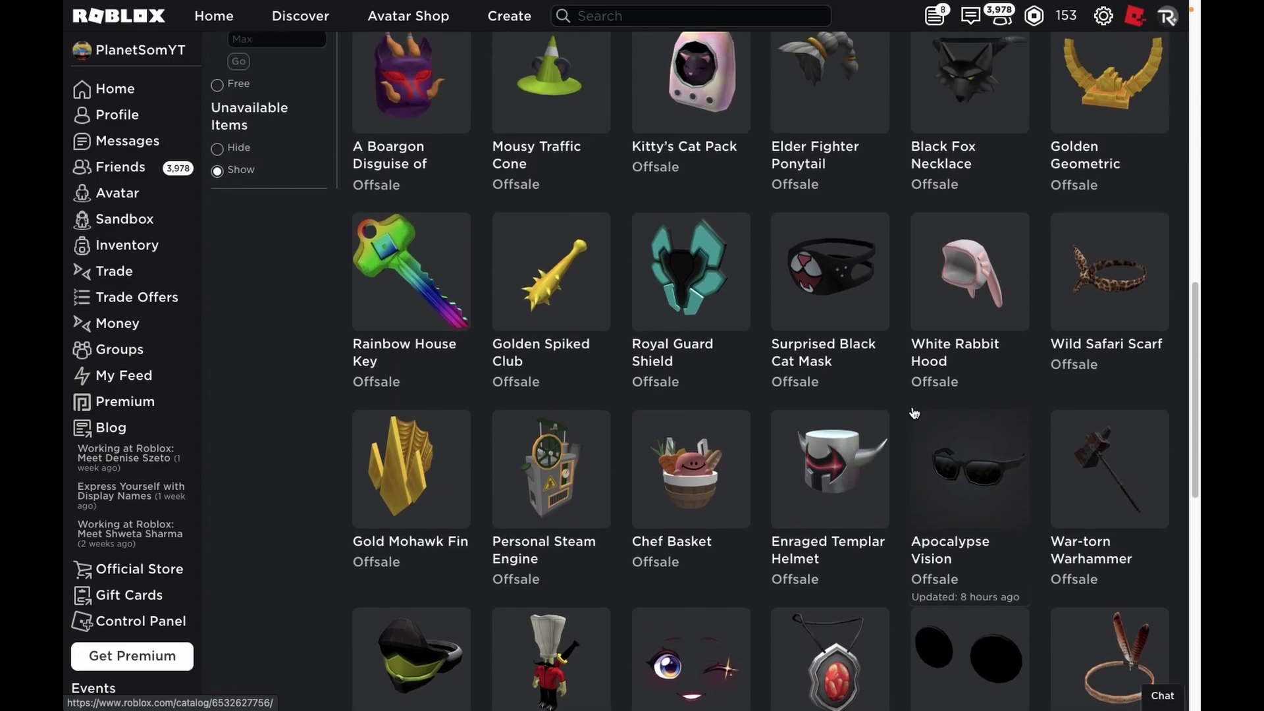
{"action": "scroll", "coordinate": [913, 413], "scroll_direction": "up", "scroll_amount": 2}
{"action": "scroll", "coordinate": [913, 413], "scroll_direction": "up", "scroll_amount": 2}
{"action": "scroll", "coordinate": [912, 414], "scroll_direction": "up", "scroll_amount": 2}
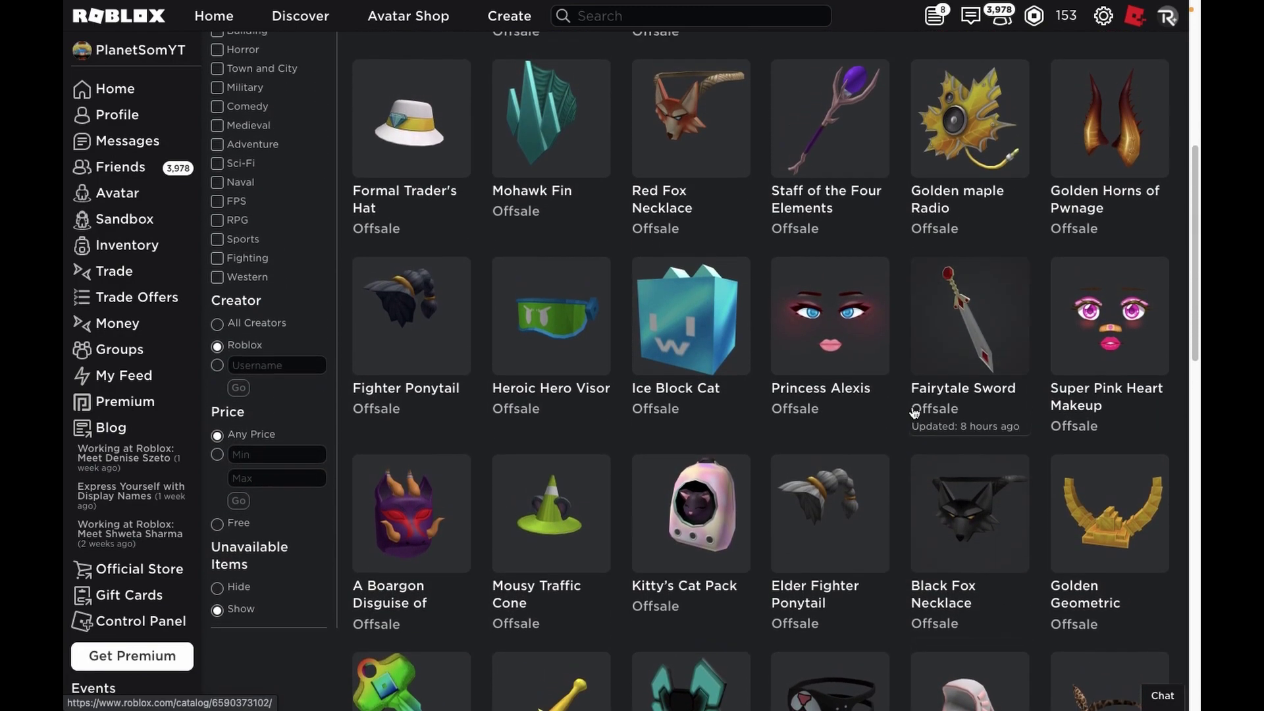
{"action": "scroll", "coordinate": [913, 412], "scroll_direction": "up", "scroll_amount": 2}
{"action": "scroll", "coordinate": [912, 412], "scroll_direction": "up", "scroll_amount": 1}
{"action": "scroll", "coordinate": [913, 414], "scroll_direction": "up", "scroll_amount": 1}
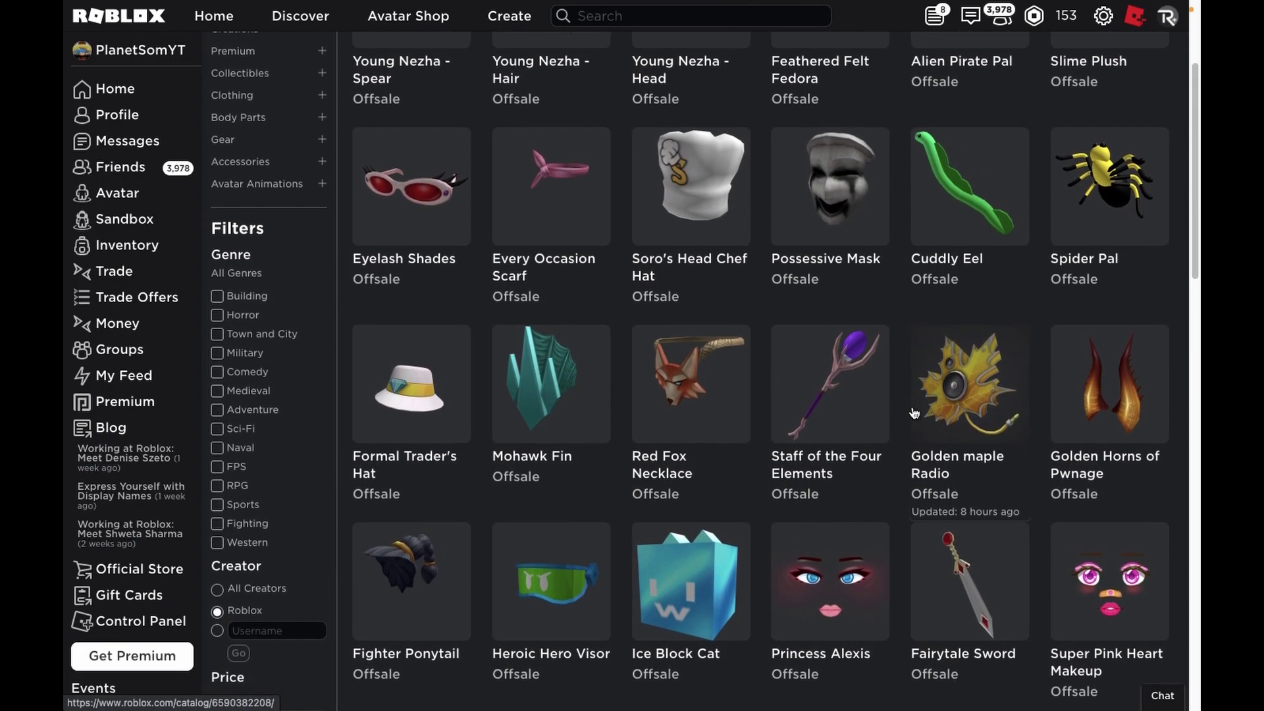
{"action": "scroll", "coordinate": [914, 413], "scroll_direction": "up", "scroll_amount": 1}
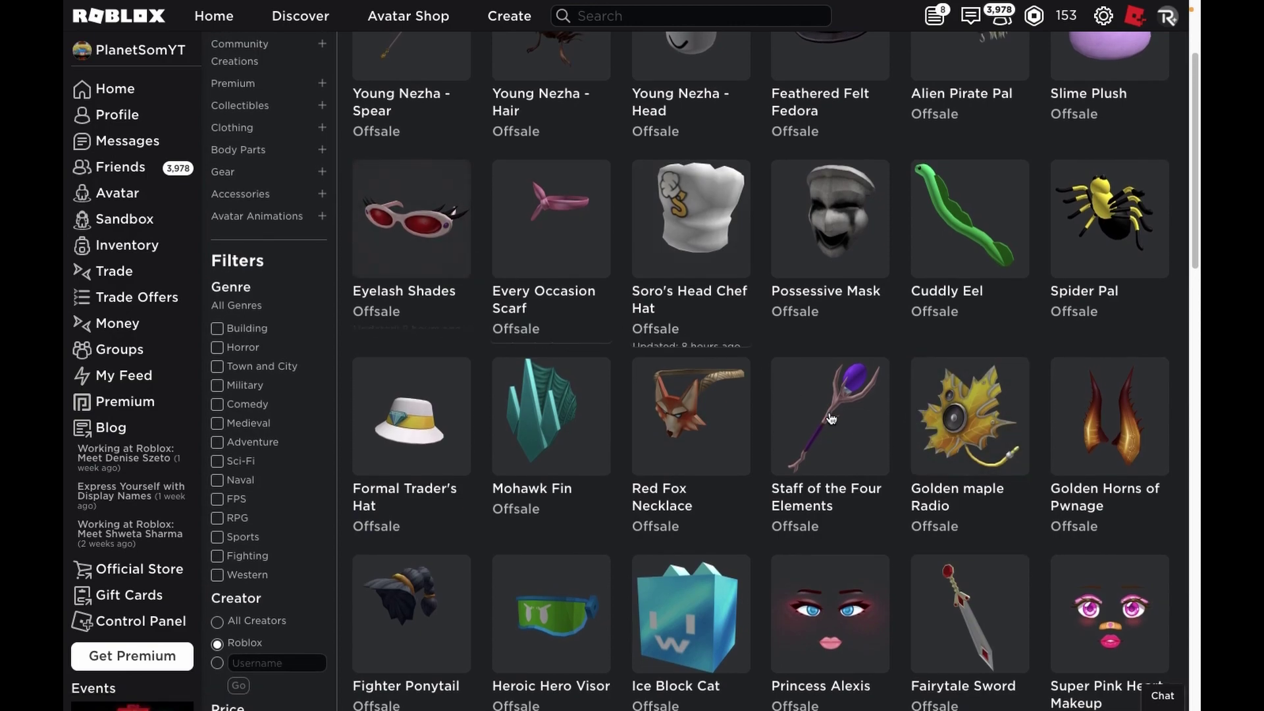
{"action": "scroll", "coordinate": [1013, 546], "scroll_direction": "up", "scroll_amount": 1}
{"action": "mouse_move", "coordinate": [830, 464]}
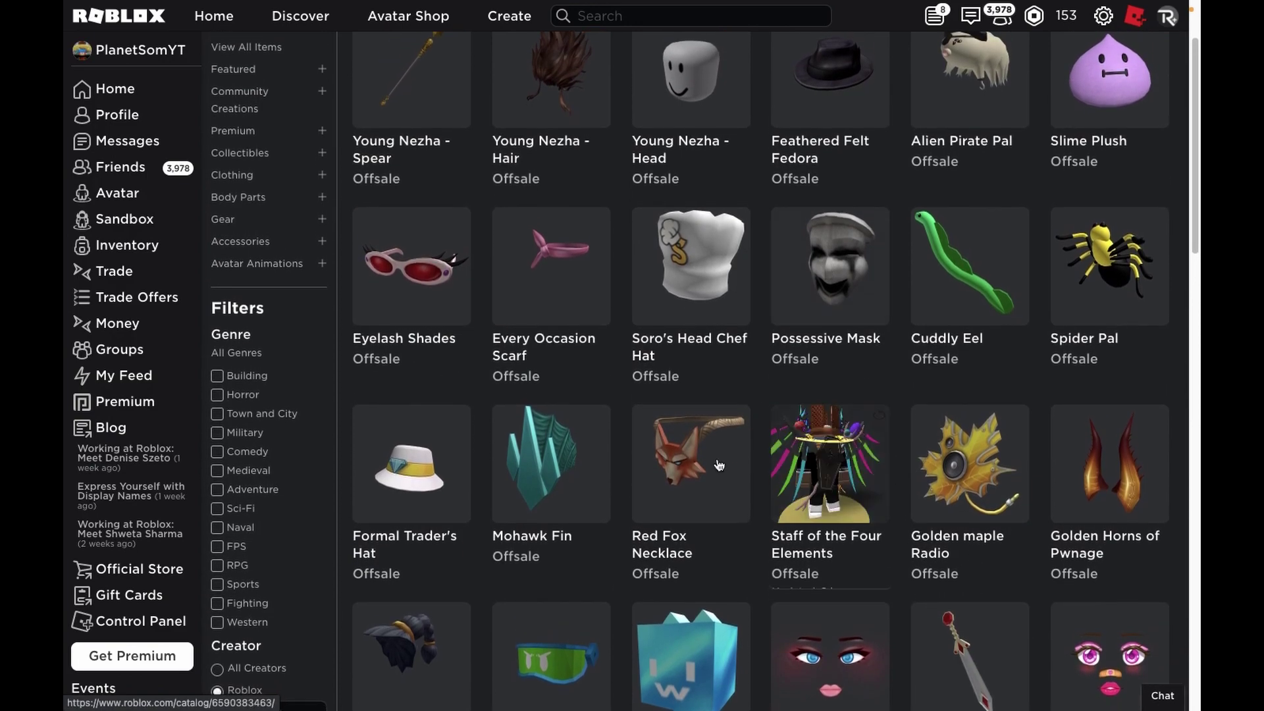
{"action": "scroll", "coordinate": [889, 445], "scroll_direction": "up", "scroll_amount": 1}
{"action": "scroll", "coordinate": [823, 357], "scroll_direction": "up", "scroll_amount": 2}
{"action": "scroll", "coordinate": [822, 356], "scroll_direction": "up", "scroll_amount": 1}
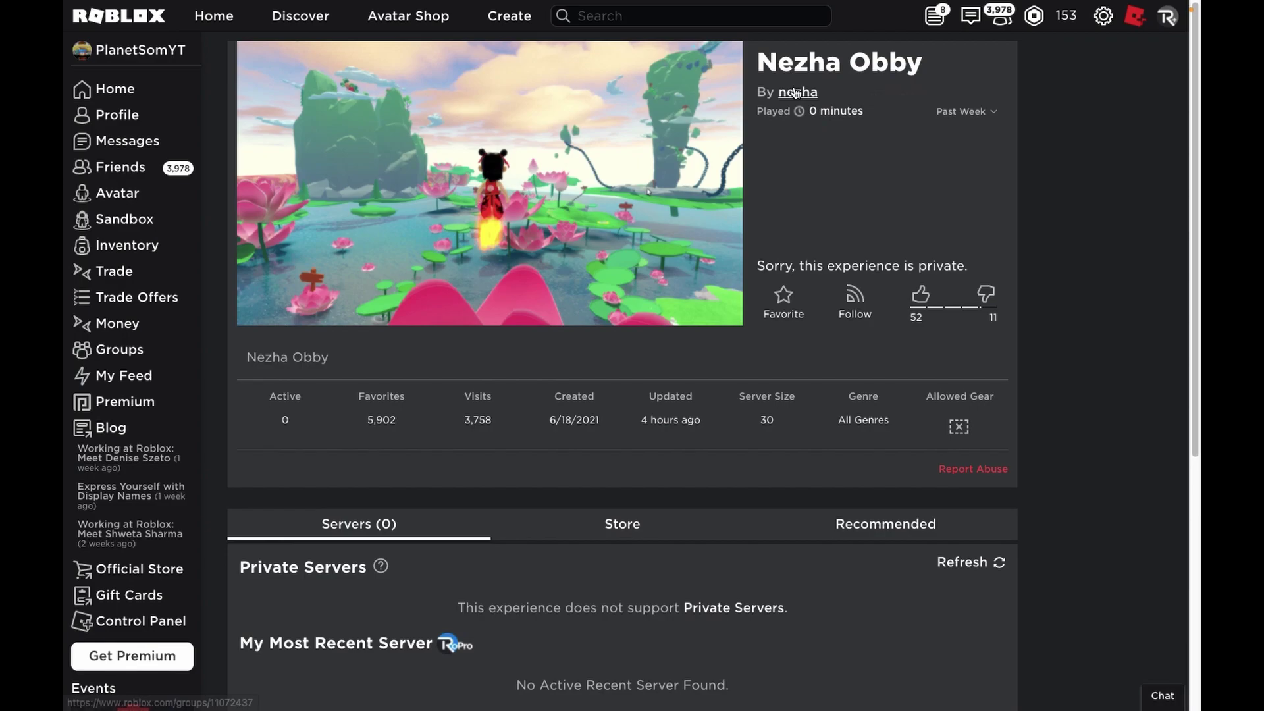
{"action": "left_click", "coordinate": [795, 92]}
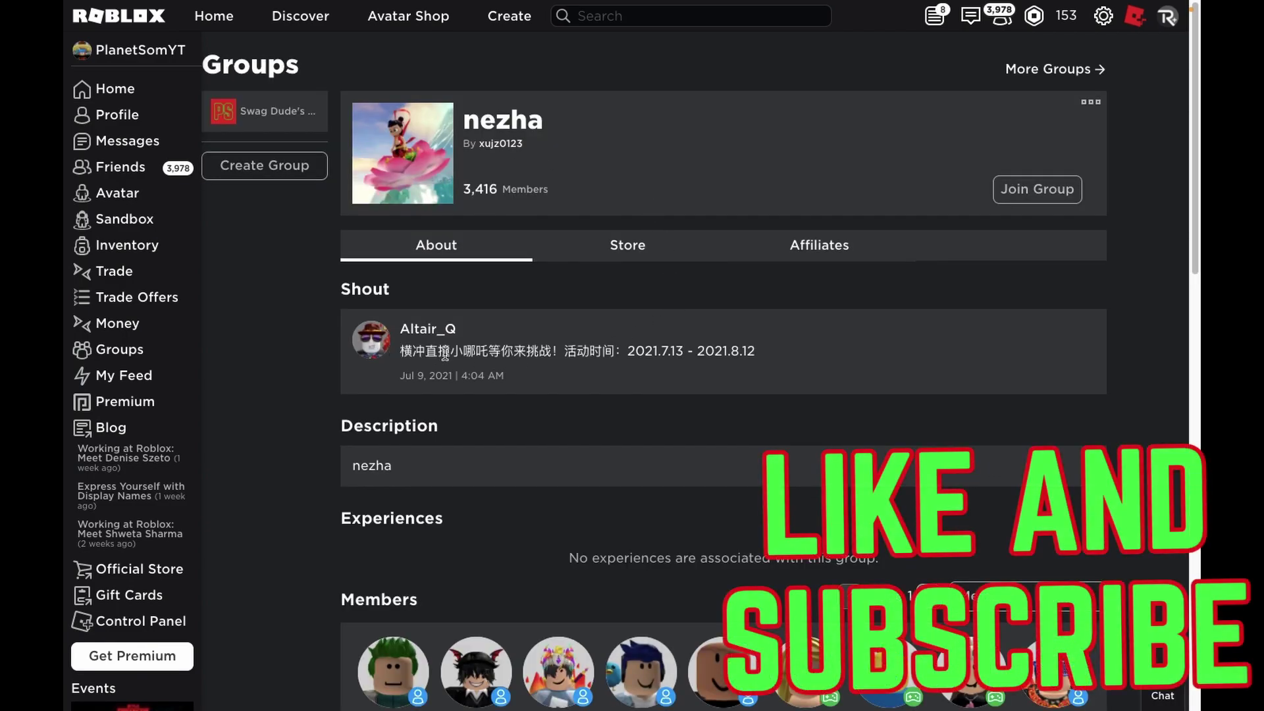
{"action": "scroll", "coordinate": [445, 352], "scroll_direction": "down", "scroll_amount": 3}
{"action": "scroll", "coordinate": [543, 395], "scroll_direction": "down", "scroll_amount": 2}
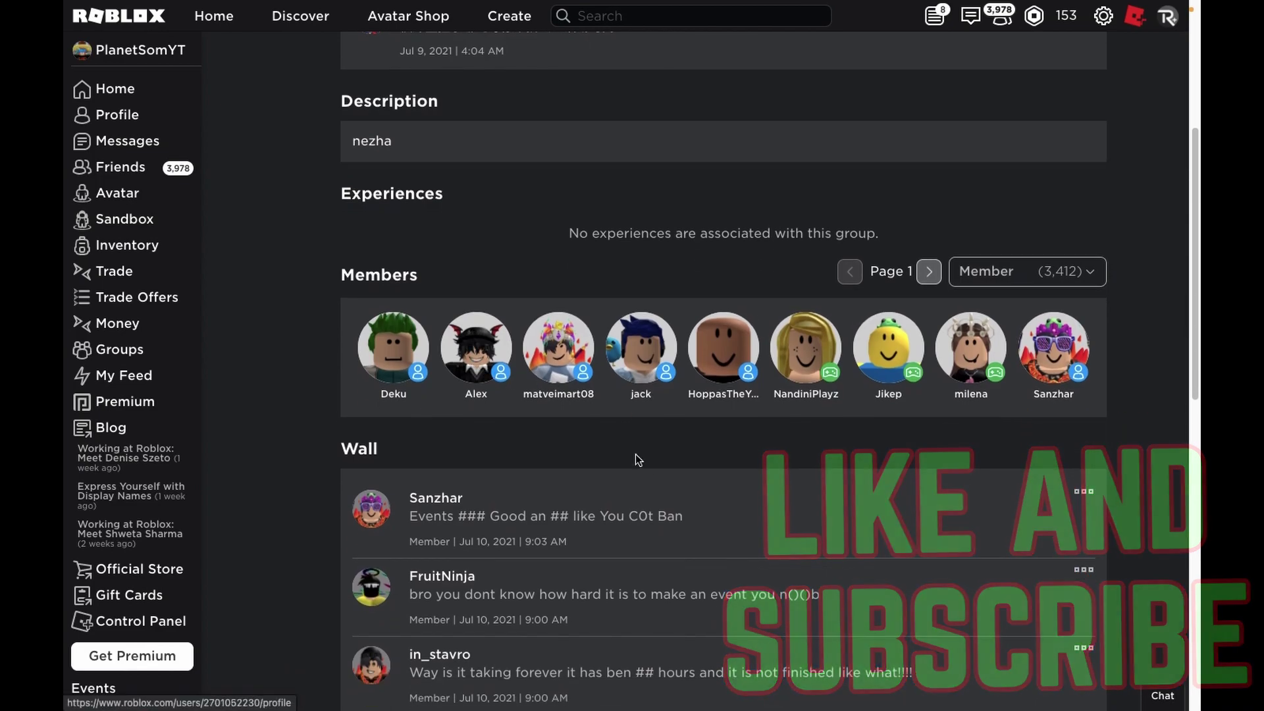
{"action": "scroll", "coordinate": [637, 459], "scroll_direction": "up", "scroll_amount": 2}
{"action": "scroll", "coordinate": [1001, 390], "scroll_direction": "up", "scroll_amount": 1}
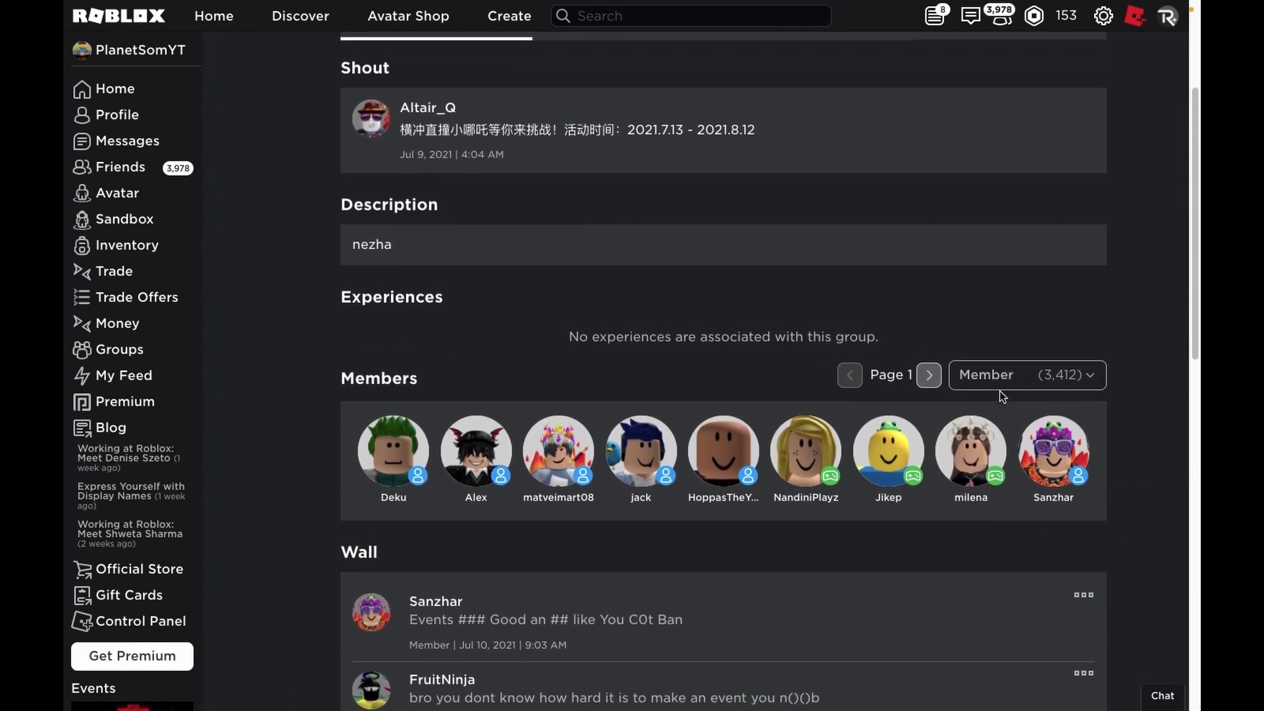
{"action": "scroll", "coordinate": [1001, 390], "scroll_direction": "up", "scroll_amount": 1}
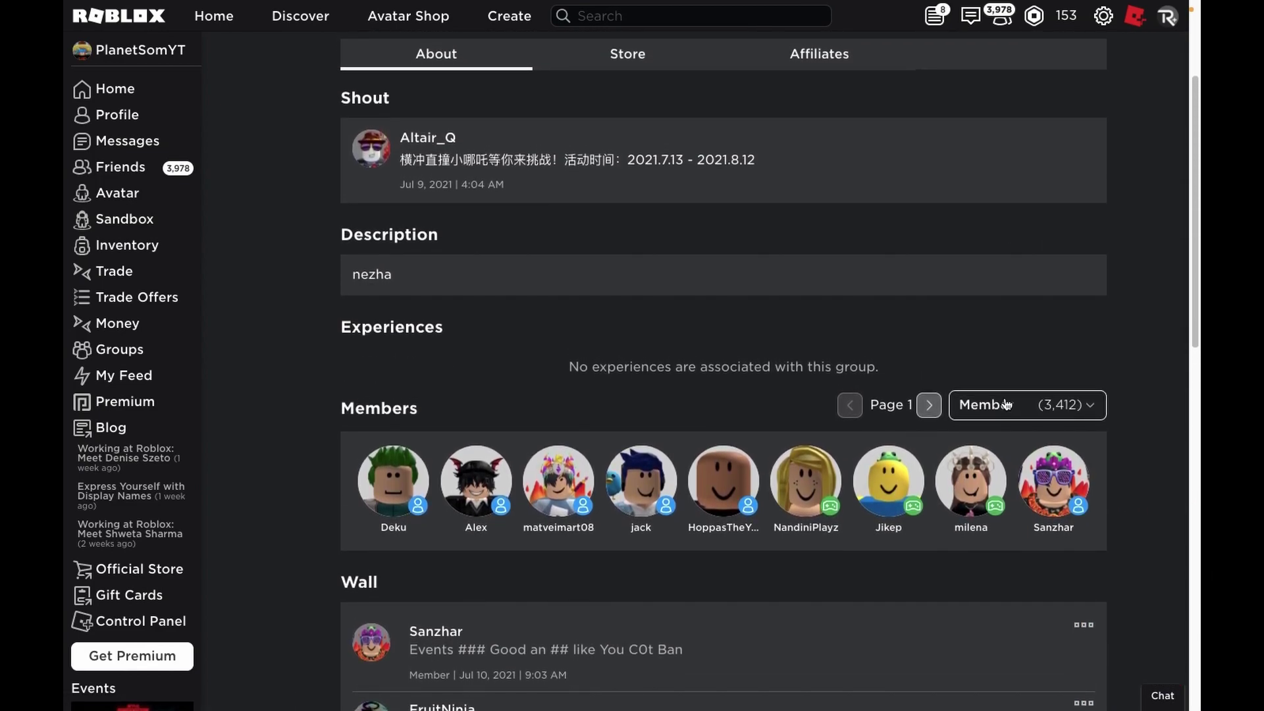
{"action": "scroll", "coordinate": [1007, 405], "scroll_direction": "up", "scroll_amount": 3}
{"action": "scroll", "coordinate": [1012, 474], "scroll_direction": "down", "scroll_amount": 1}
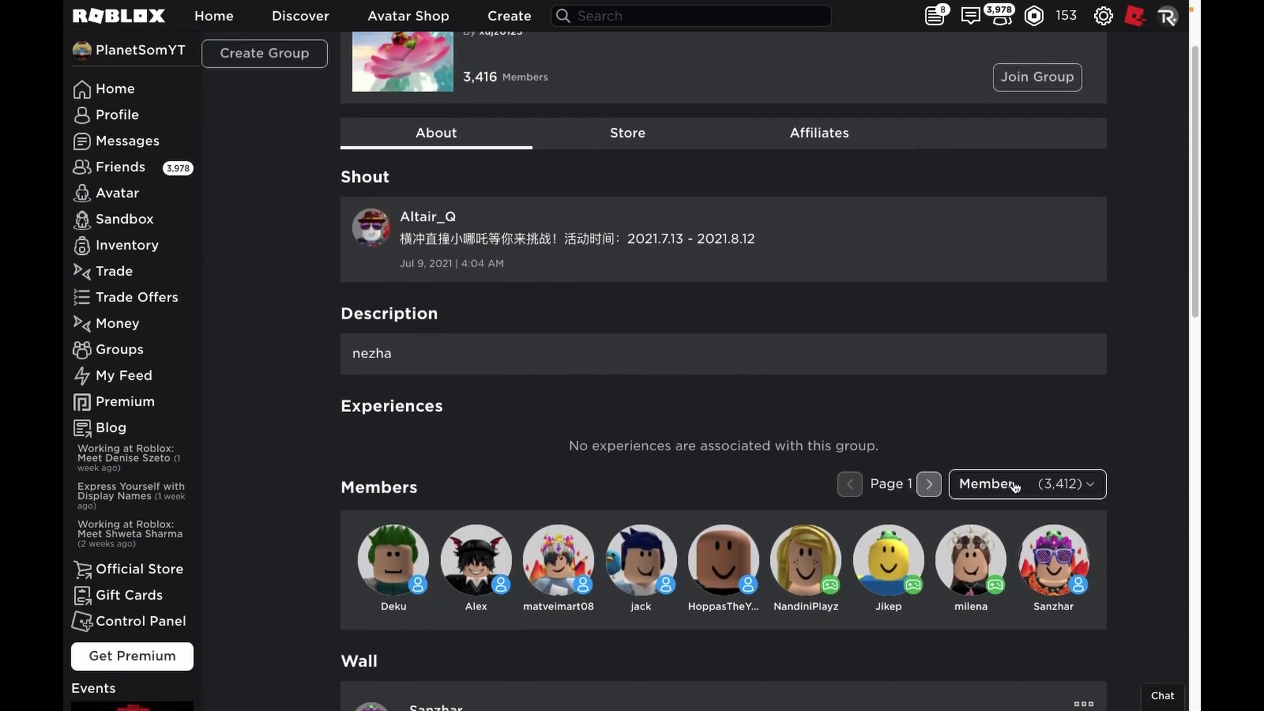
{"action": "left_click", "coordinate": [1014, 485]}
{"action": "left_click", "coordinate": [1014, 548]}
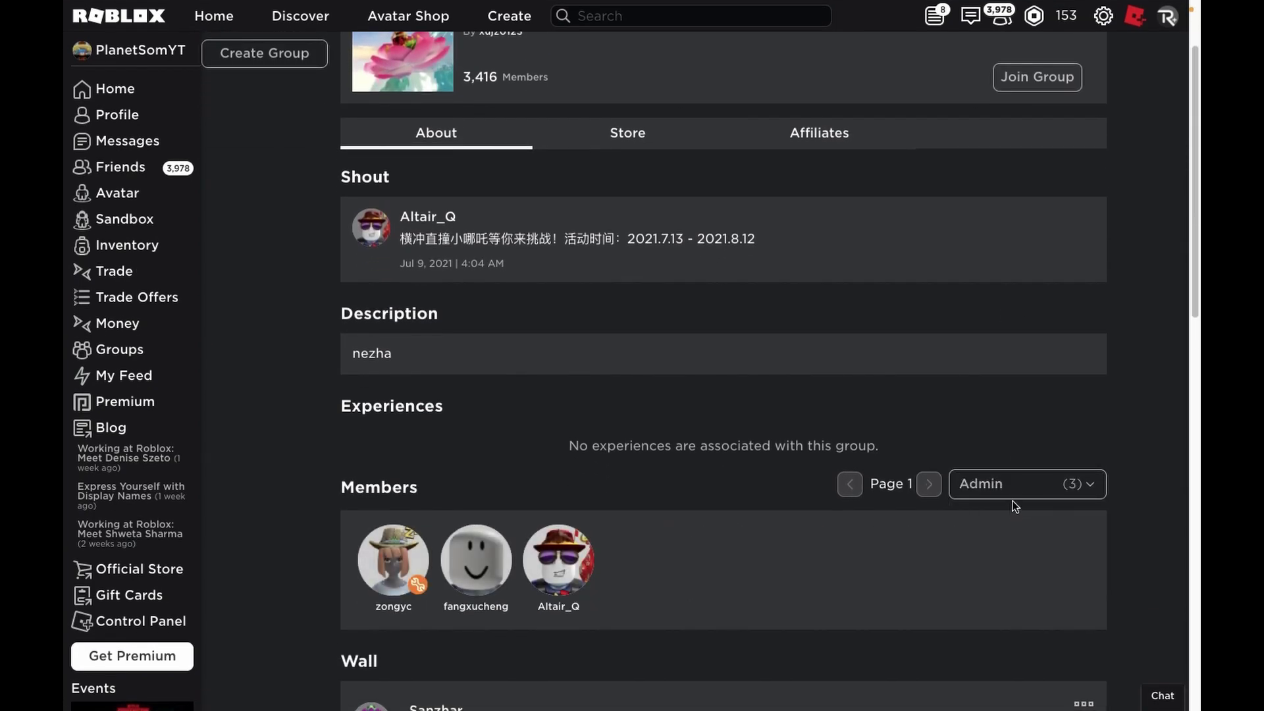
{"action": "left_click", "coordinate": [1011, 489]}
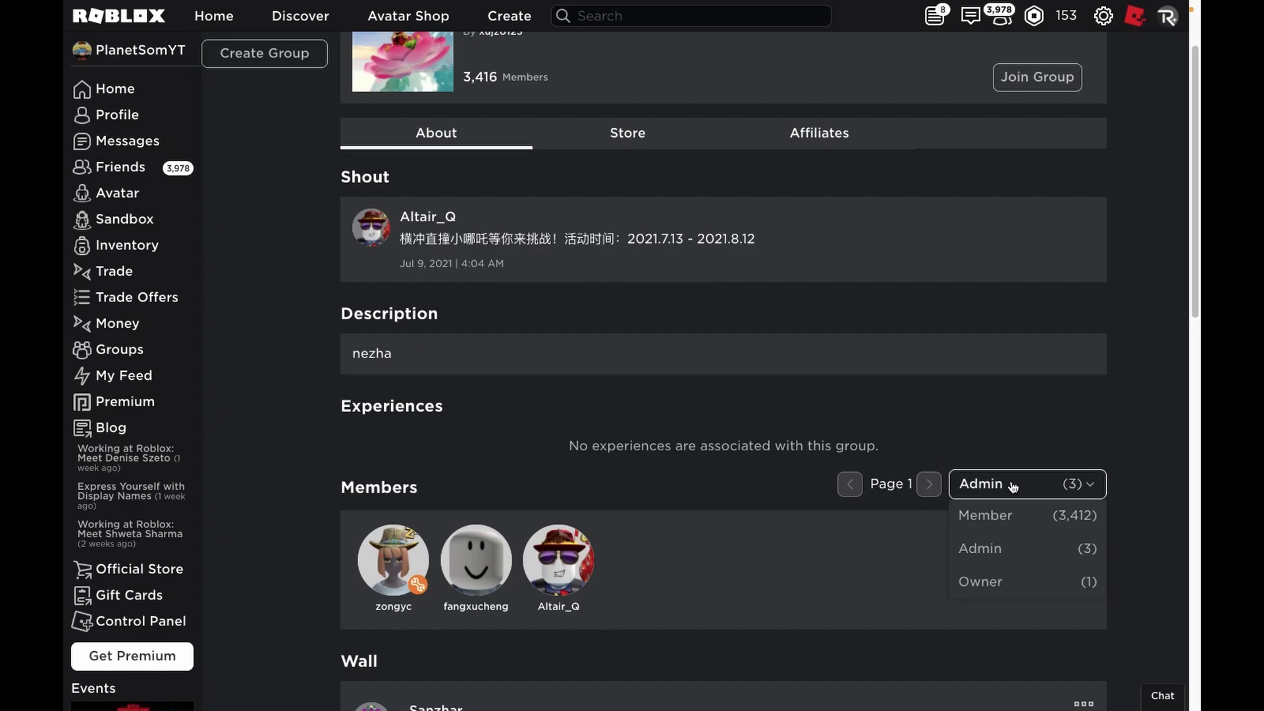
{"action": "left_click", "coordinate": [1018, 582]}
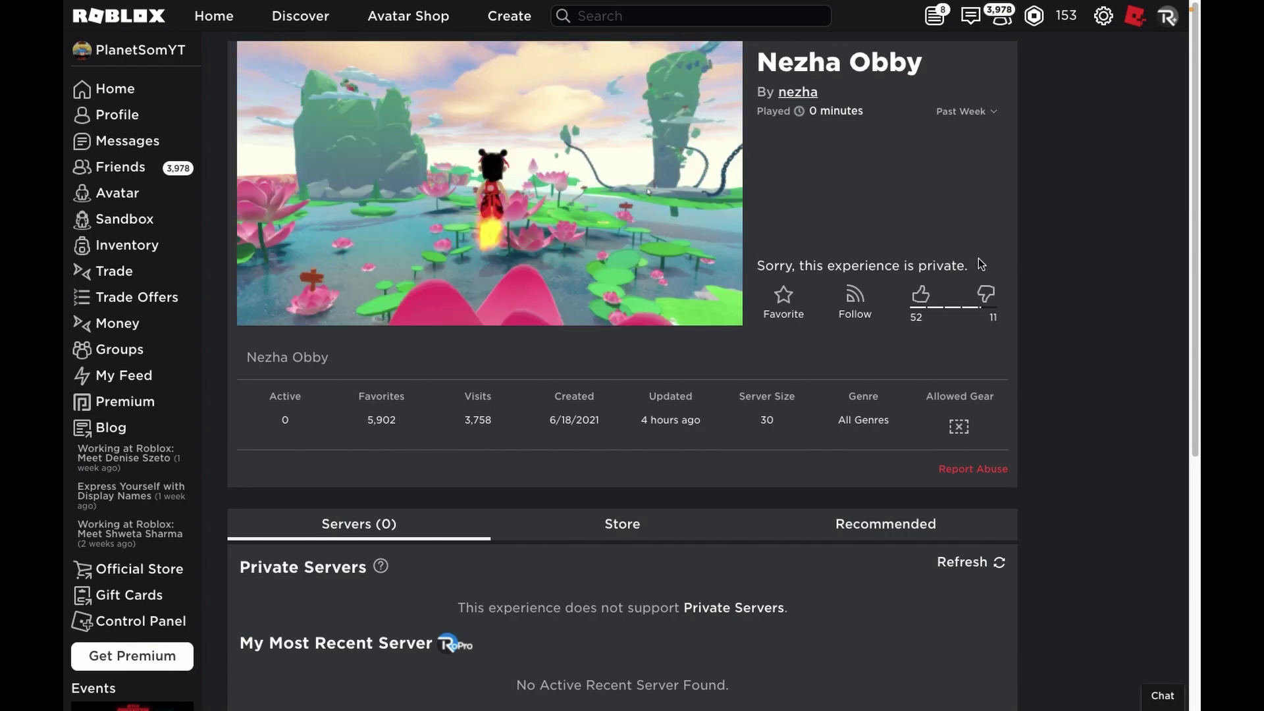
{"action": "scroll", "coordinate": [979, 258], "scroll_direction": "down", "scroll_amount": 5}
{"action": "scroll", "coordinate": [785, 546], "scroll_direction": "down", "scroll_amount": 3}
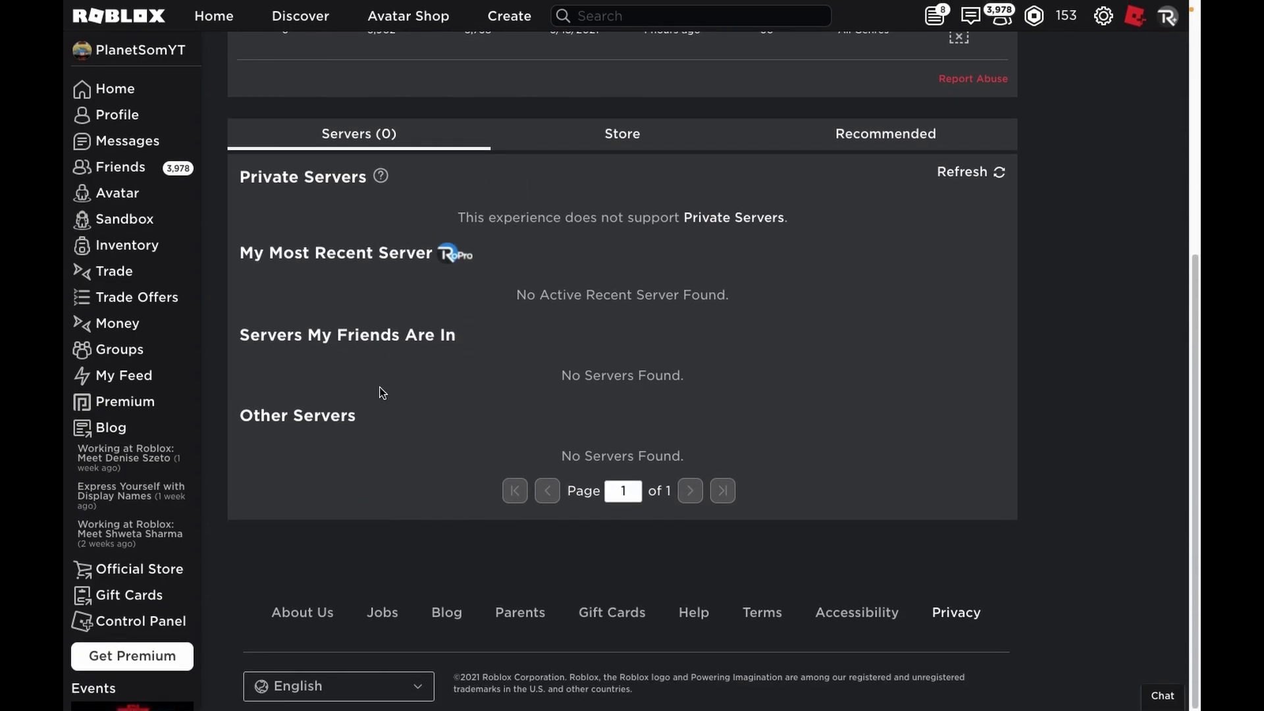
{"action": "scroll", "coordinate": [380, 386], "scroll_direction": "up", "scroll_amount": 3}
{"action": "scroll", "coordinate": [342, 338], "scroll_direction": "up", "scroll_amount": 2}
Show Nezha Obby's badge list and expand it to all four badges
{"action": "left_click", "coordinate": [577, 356]}
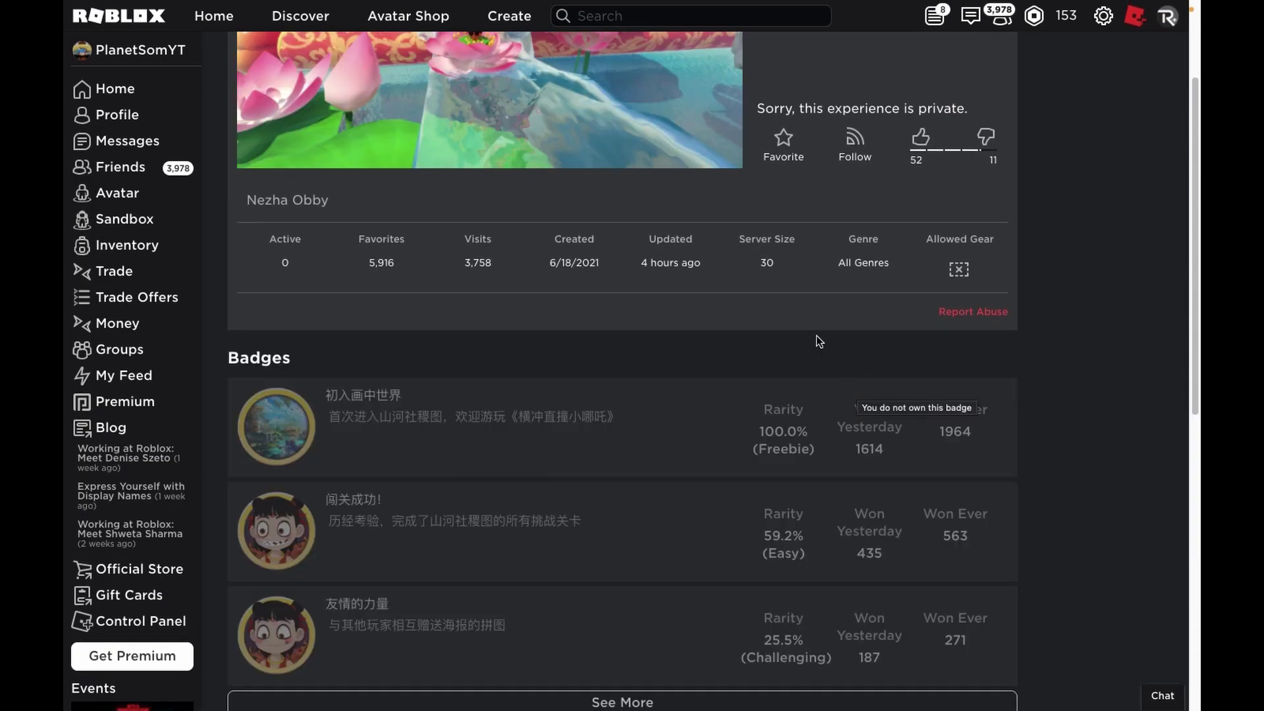
{"action": "scroll", "coordinate": [818, 341], "scroll_direction": "down", "scroll_amount": 4}
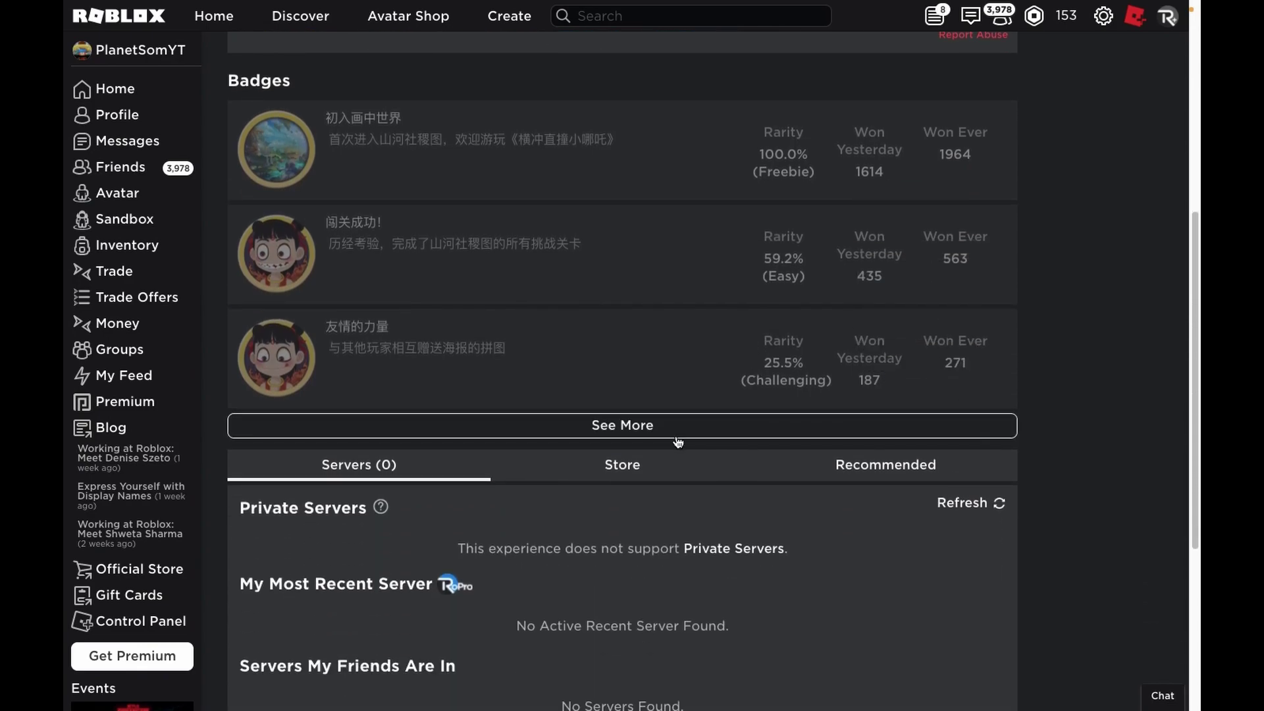
{"action": "left_click", "coordinate": [679, 432]}
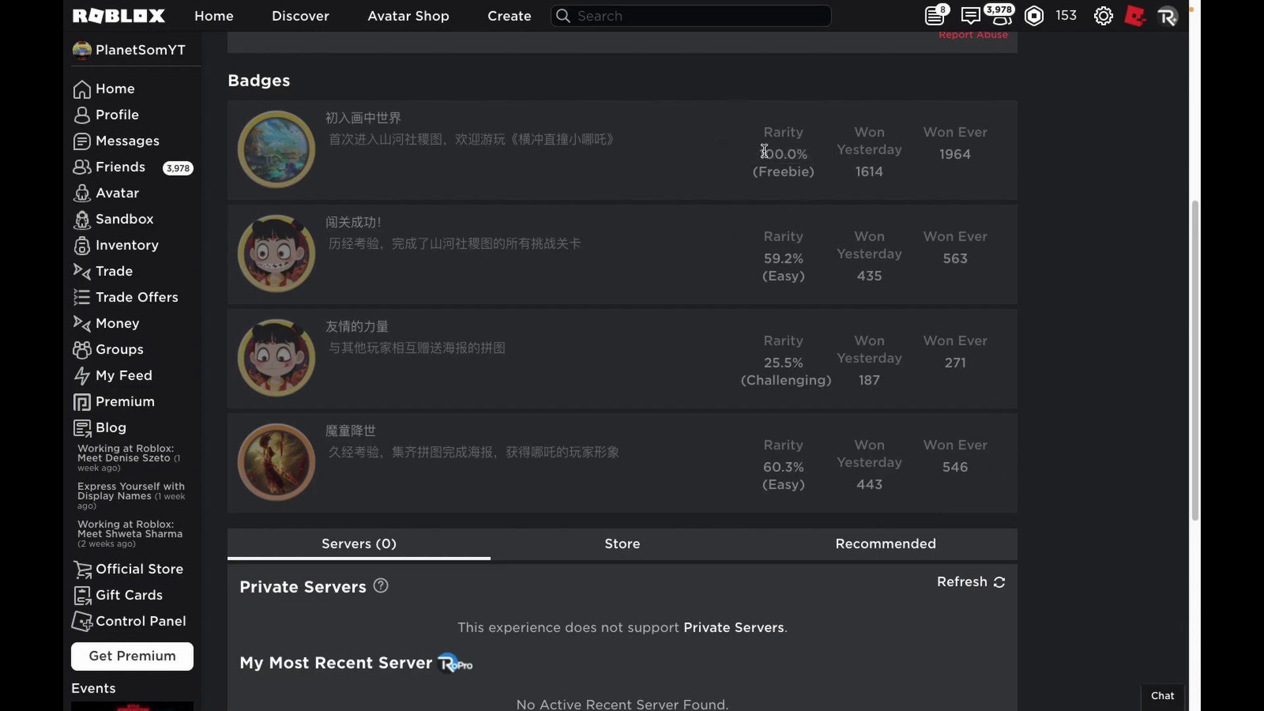
{"action": "mouse_move", "coordinate": [764, 153]}
{"action": "scroll", "coordinate": [600, 168], "scroll_direction": "up", "scroll_amount": 5}
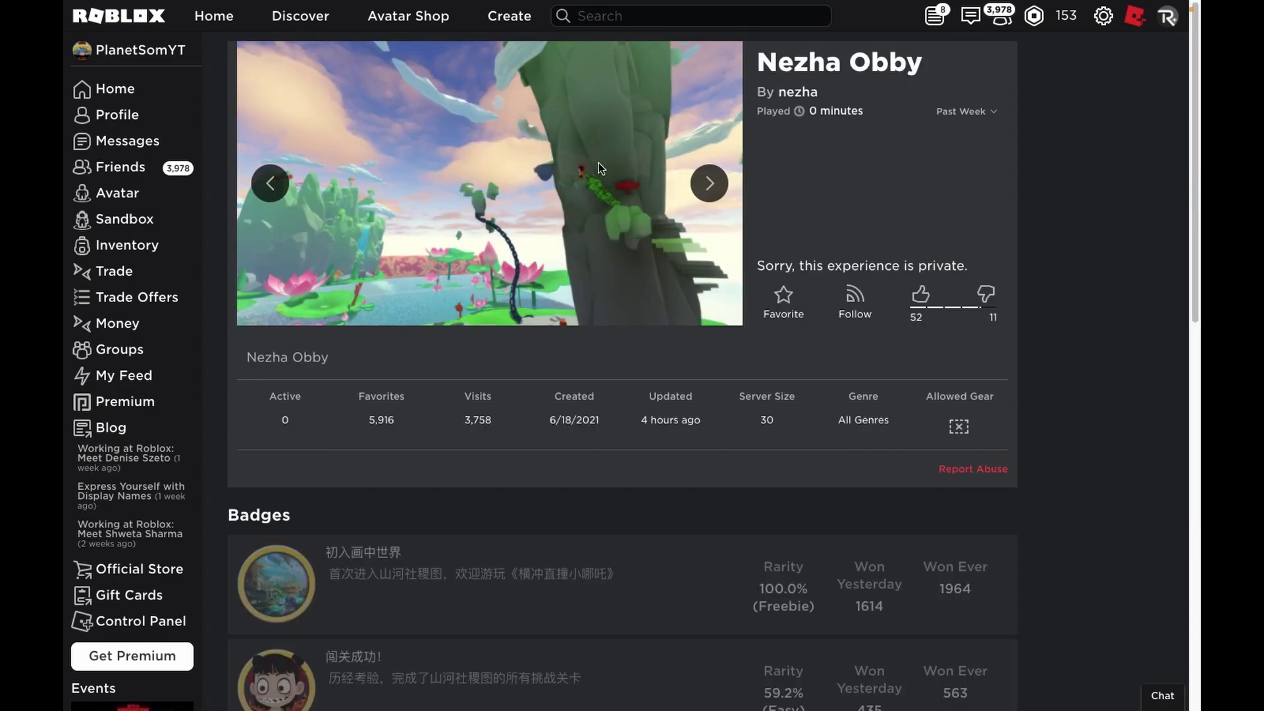
{"action": "left_click", "coordinate": [710, 184]}
{"action": "left_click", "coordinate": [710, 185]}
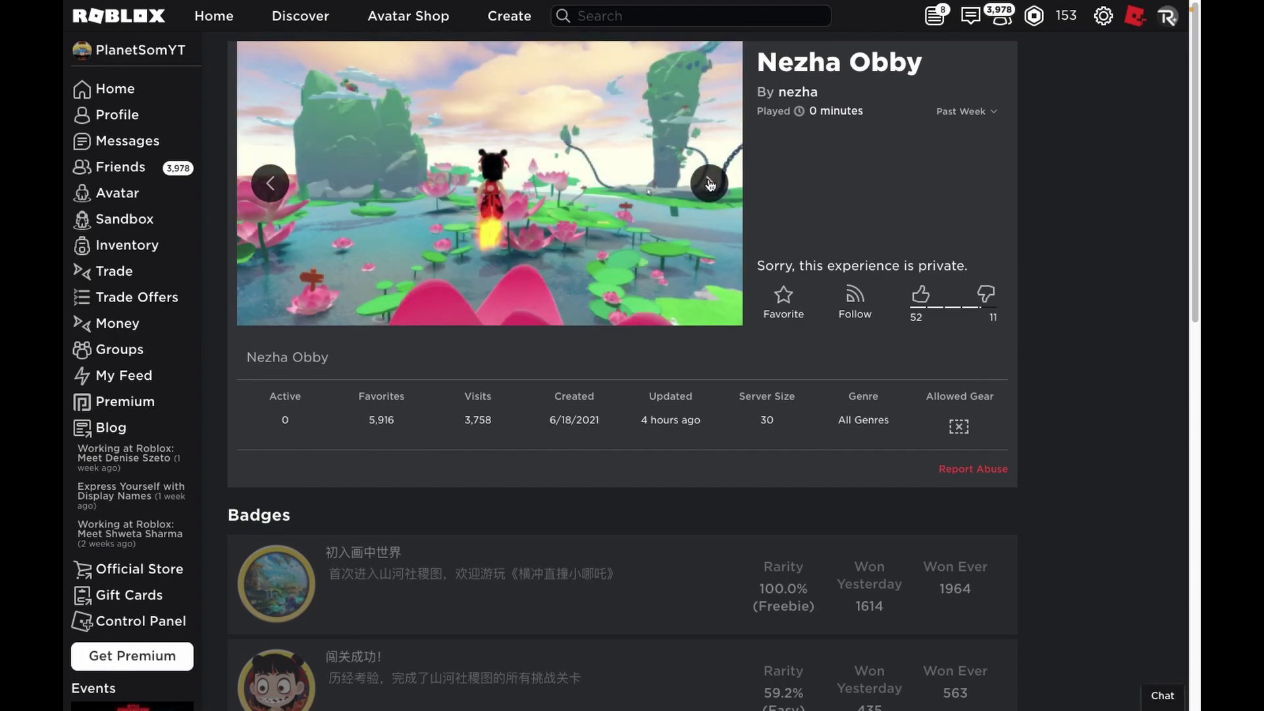
{"action": "left_click", "coordinate": [709, 184]}
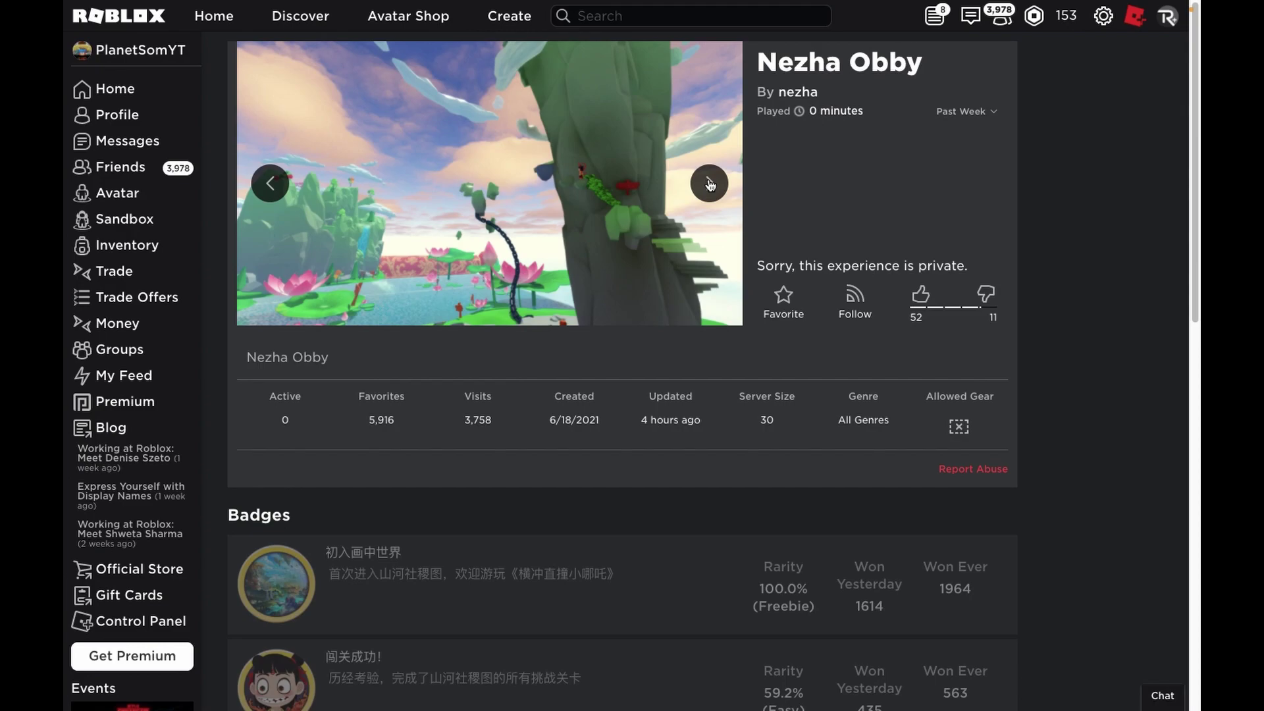
{"action": "left_click", "coordinate": [709, 183]}
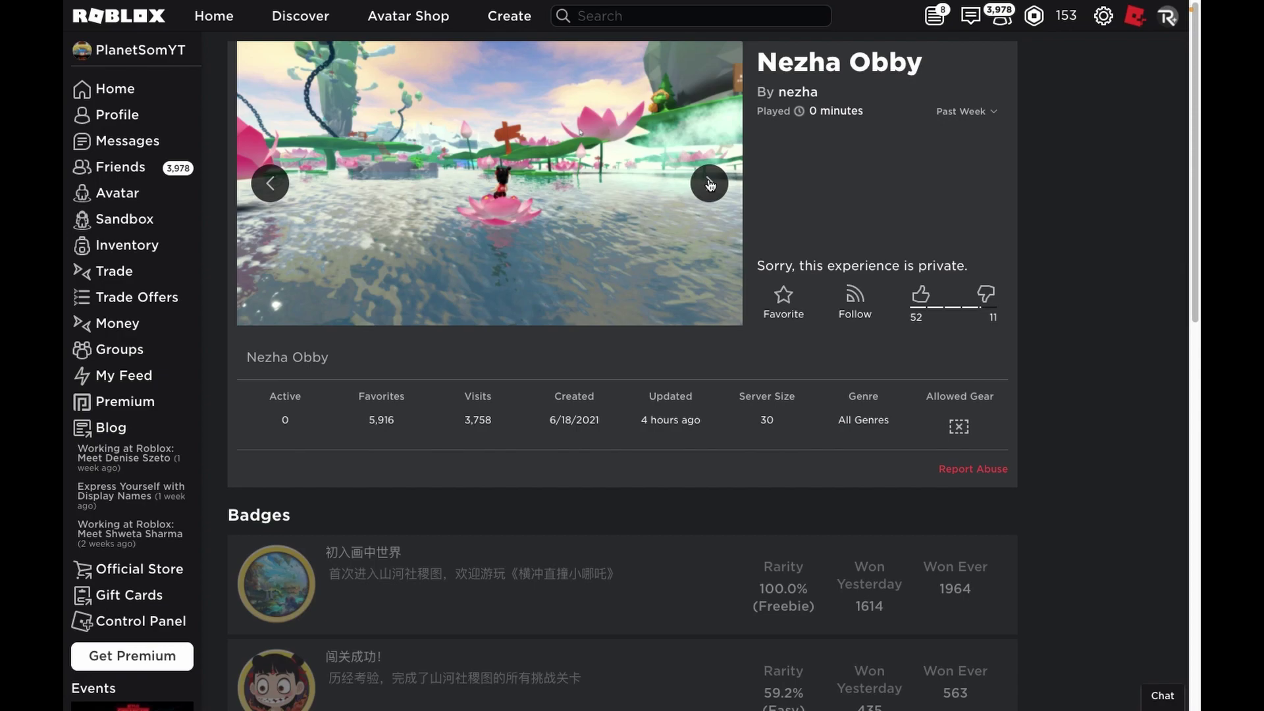
{"action": "left_click", "coordinate": [710, 185]}
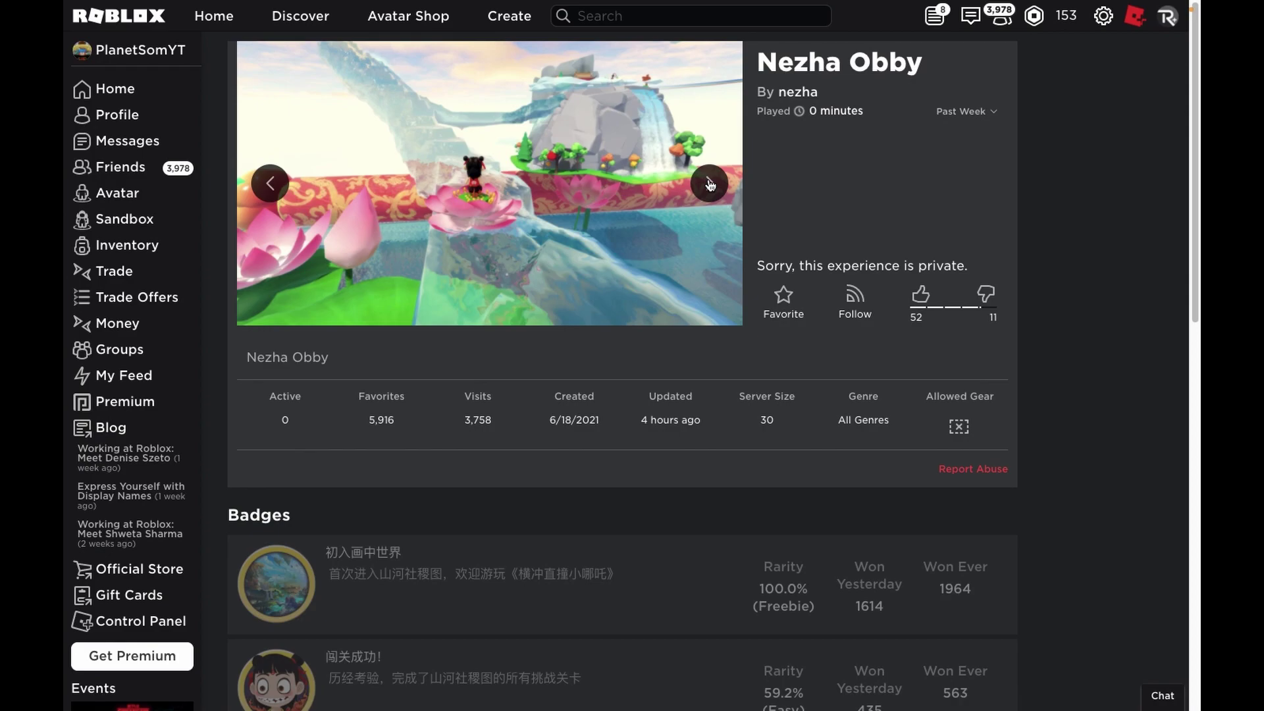
{"action": "left_click", "coordinate": [709, 183]}
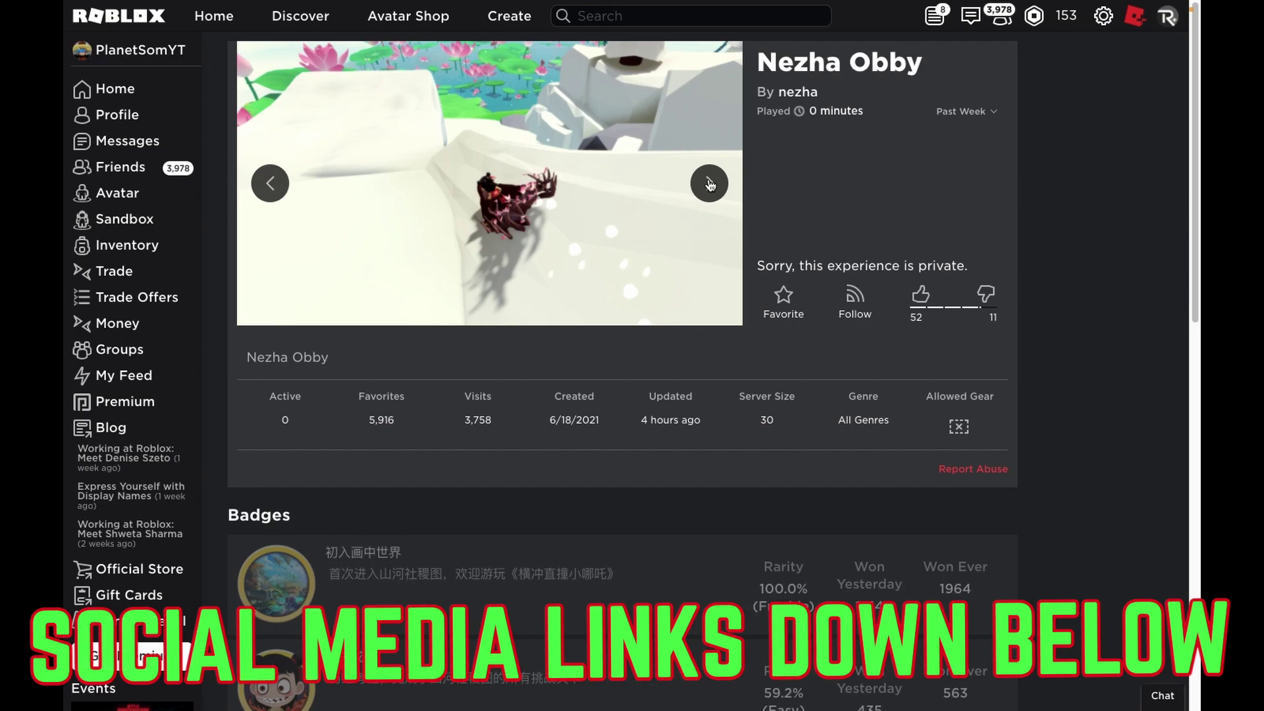
{"action": "left_click", "coordinate": [709, 184]}
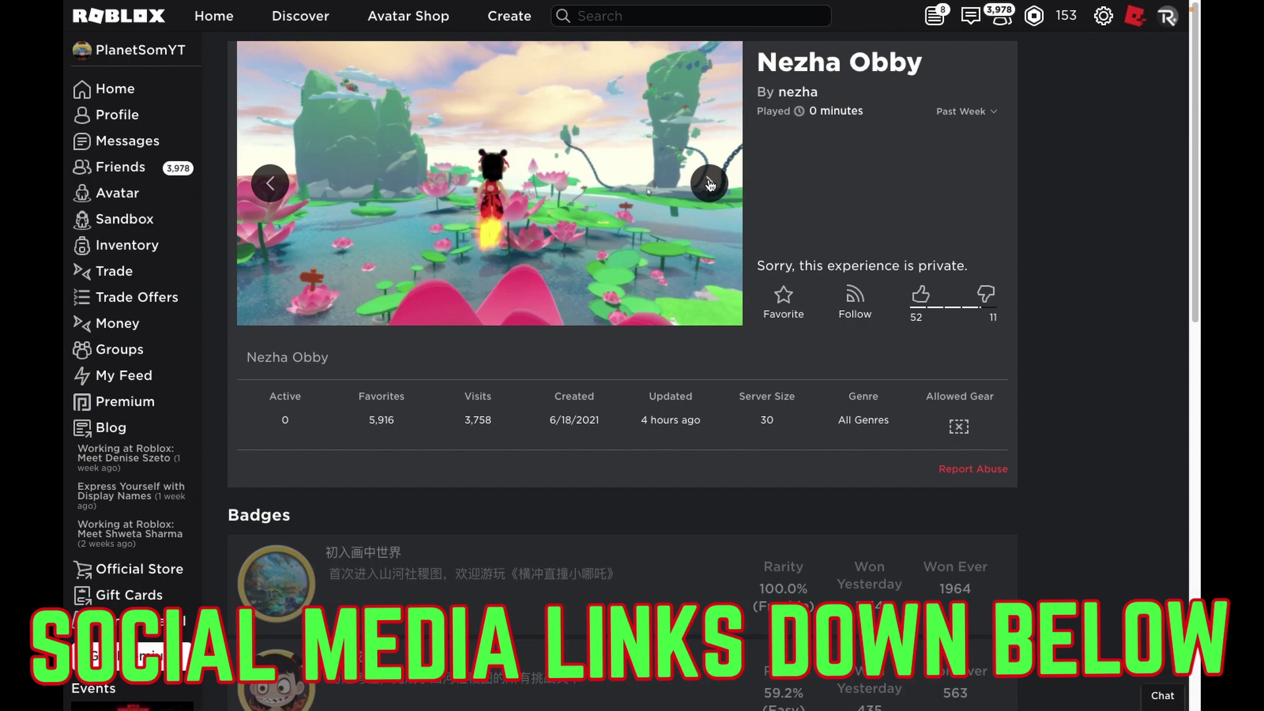
{"action": "left_click", "coordinate": [709, 185]}
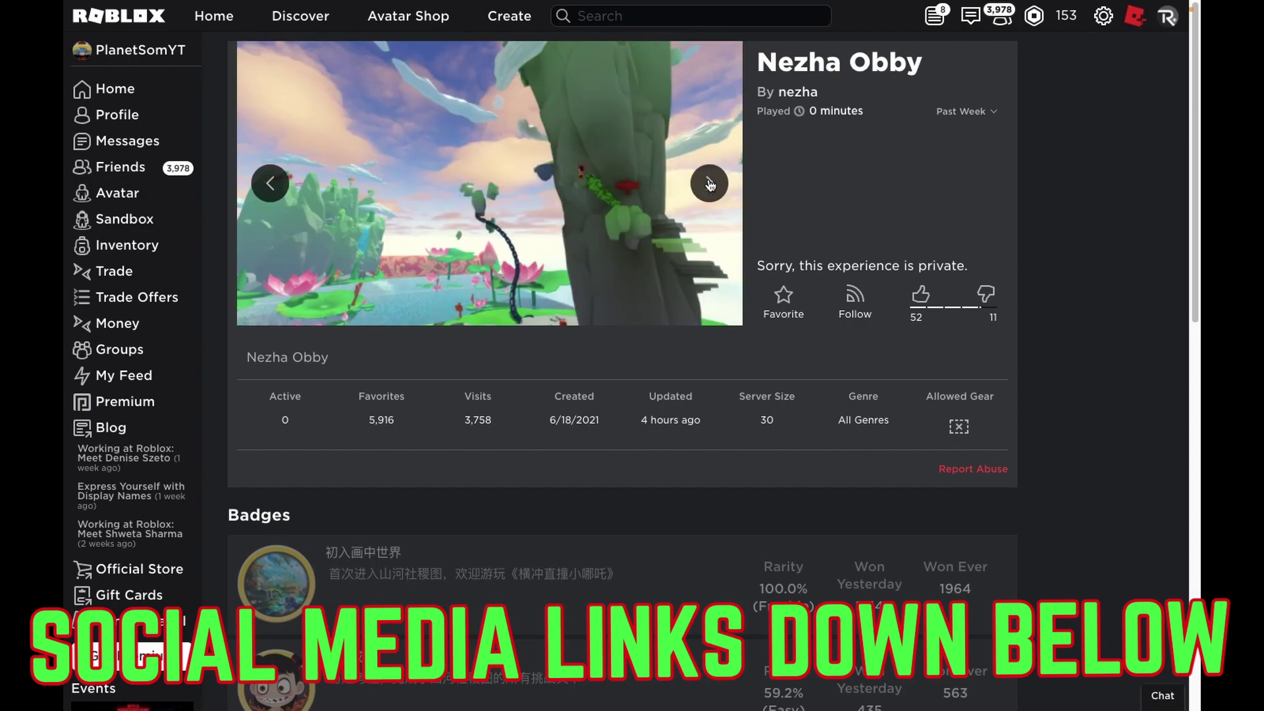